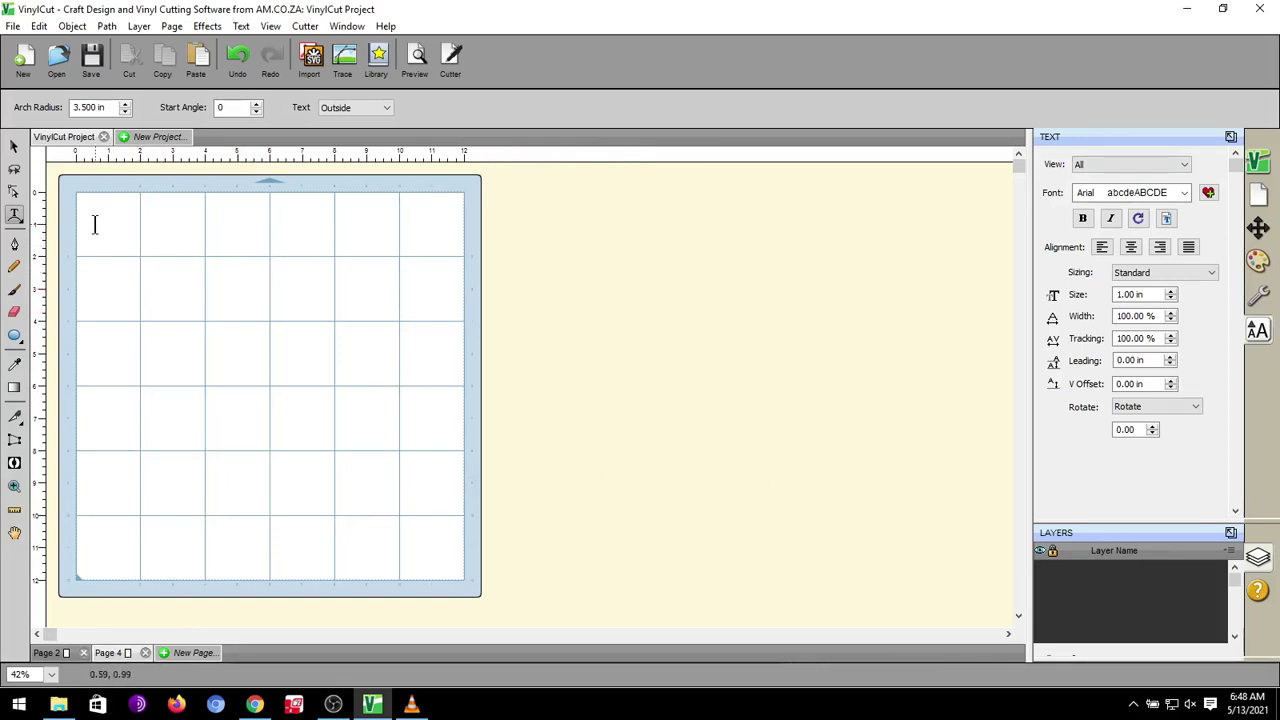
Step: Create arched text reading "Type on Arch" on the upper part of the mat with the Type on arch tool
key("super+plus")
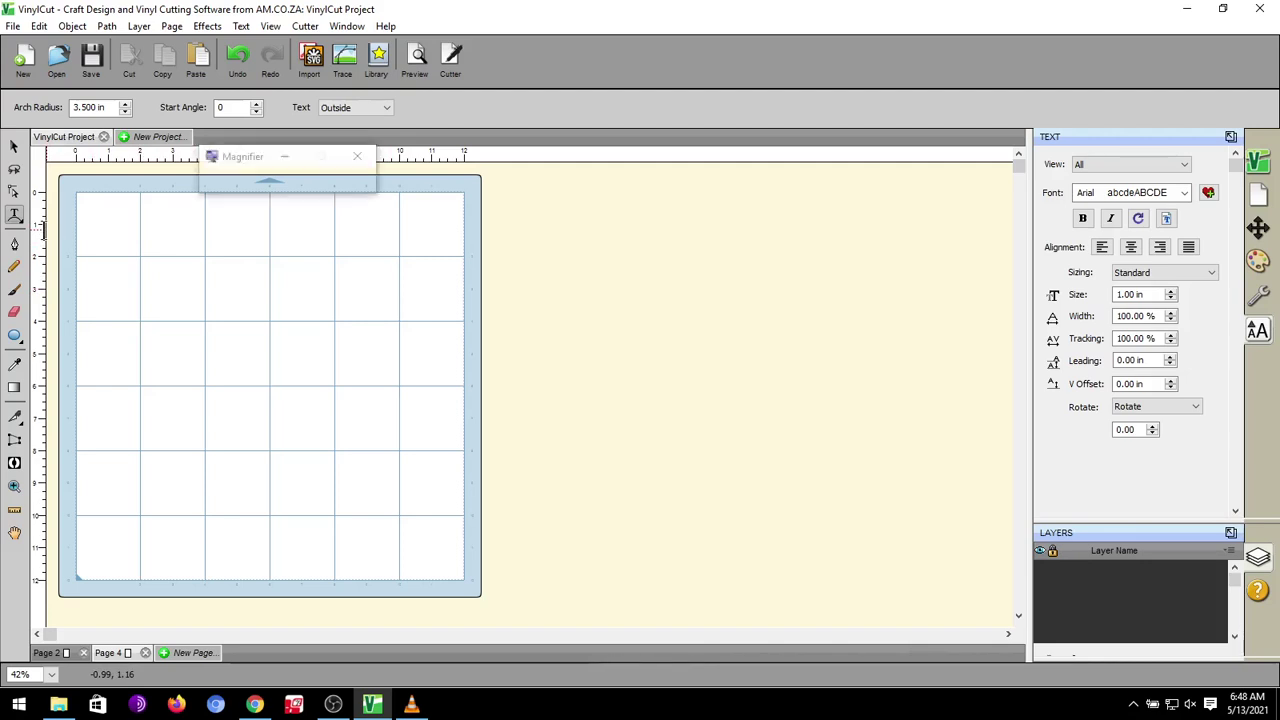
left_click(17, 225)
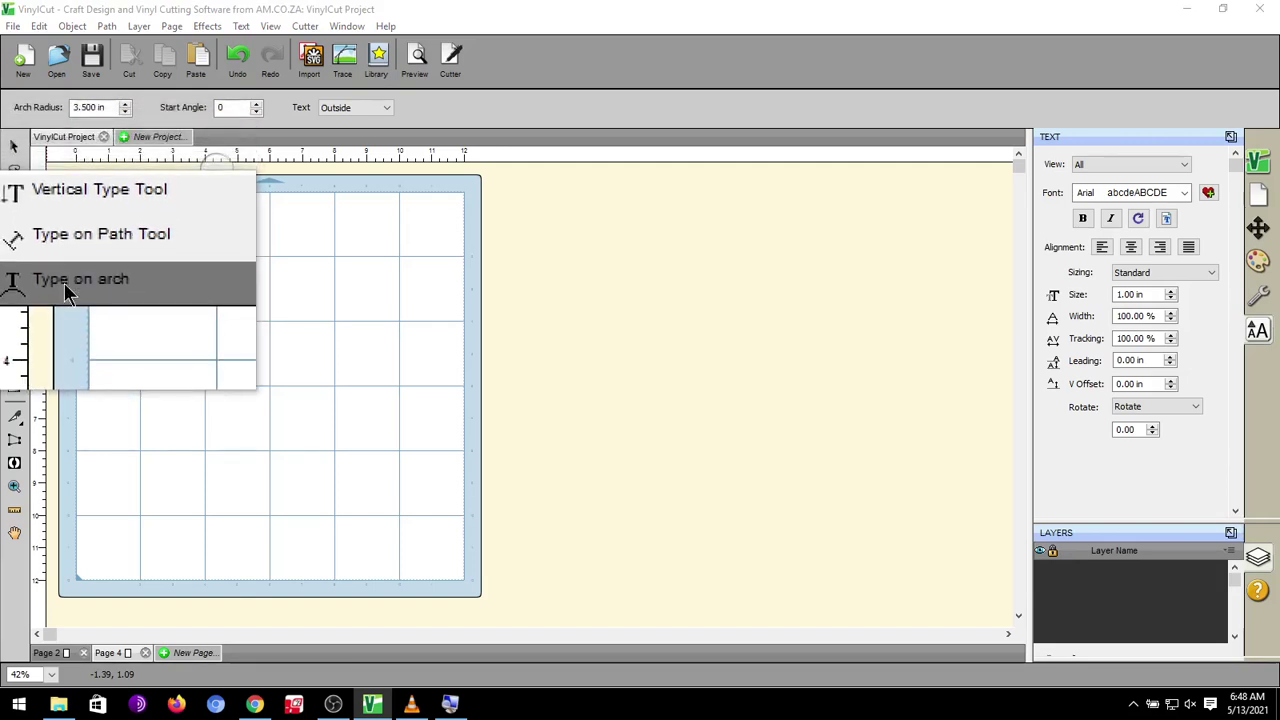
left_click(64, 284)
key("super+Escape")
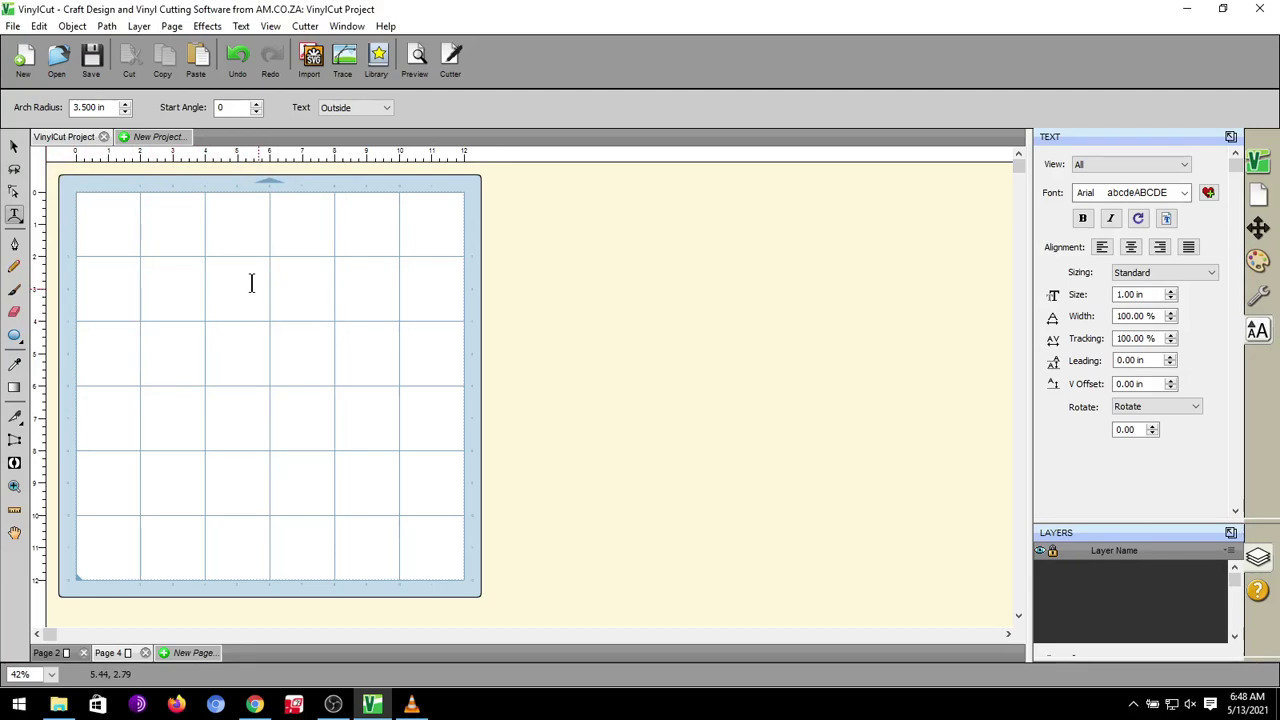
type("Typ")
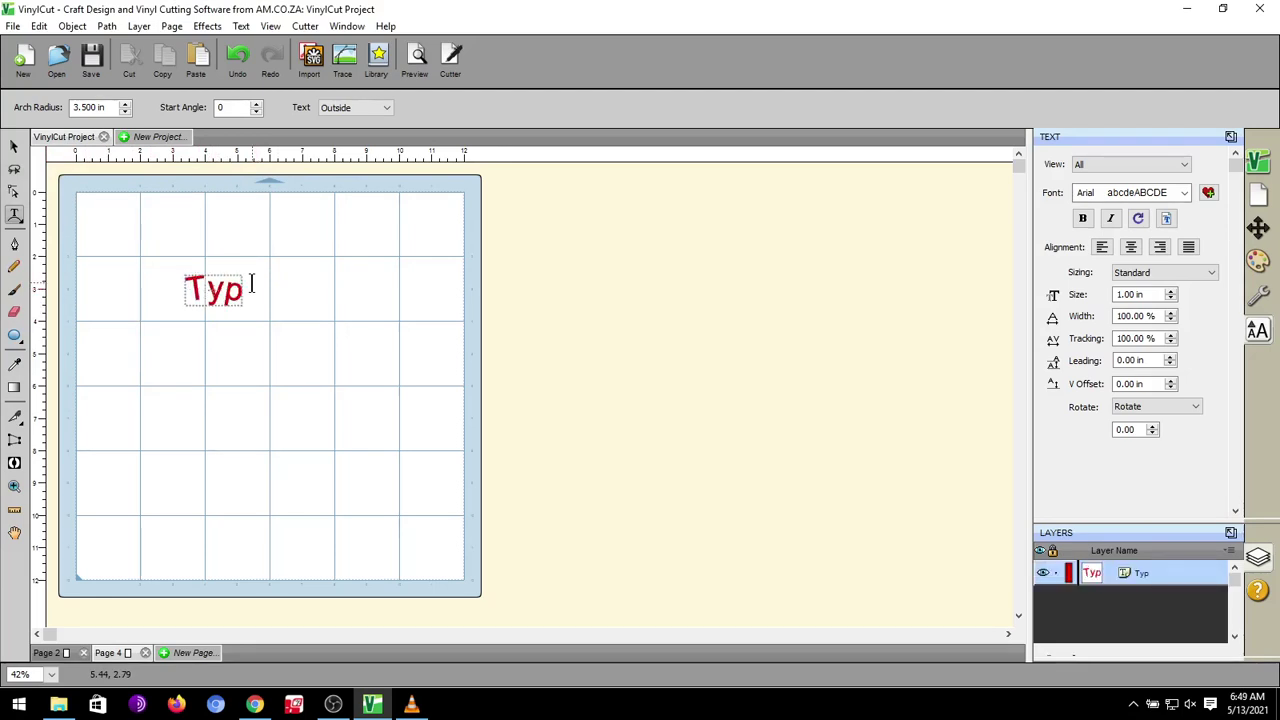
type("e on Arch")
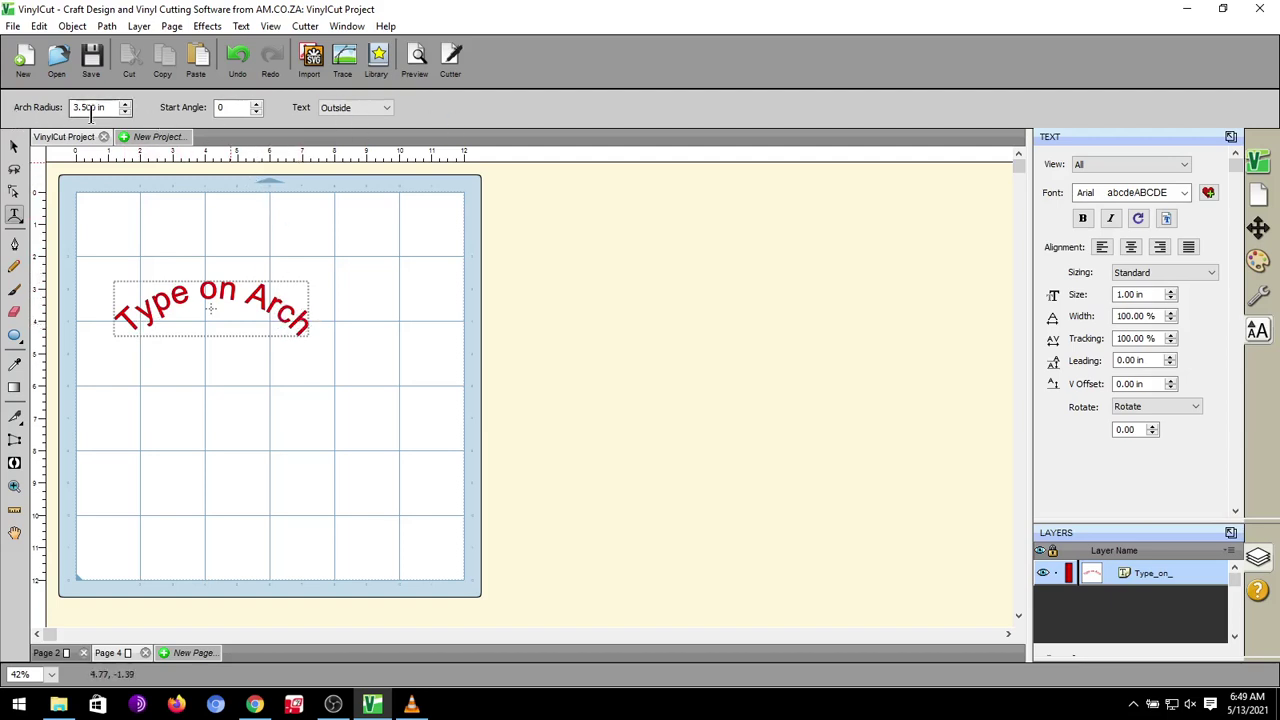
Step: Try arch radii of 5 in and 2.5 in on the text, ending back at 3.5 in
key("super+plus")
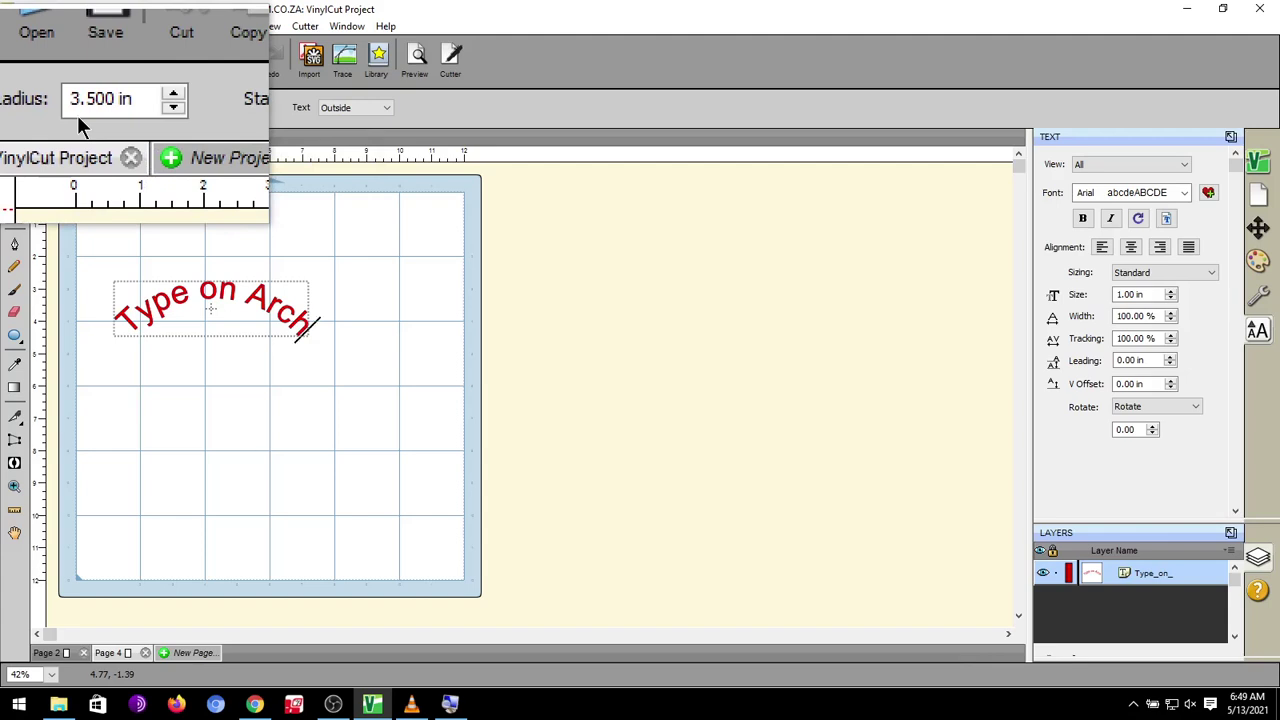
key("super+Escape")
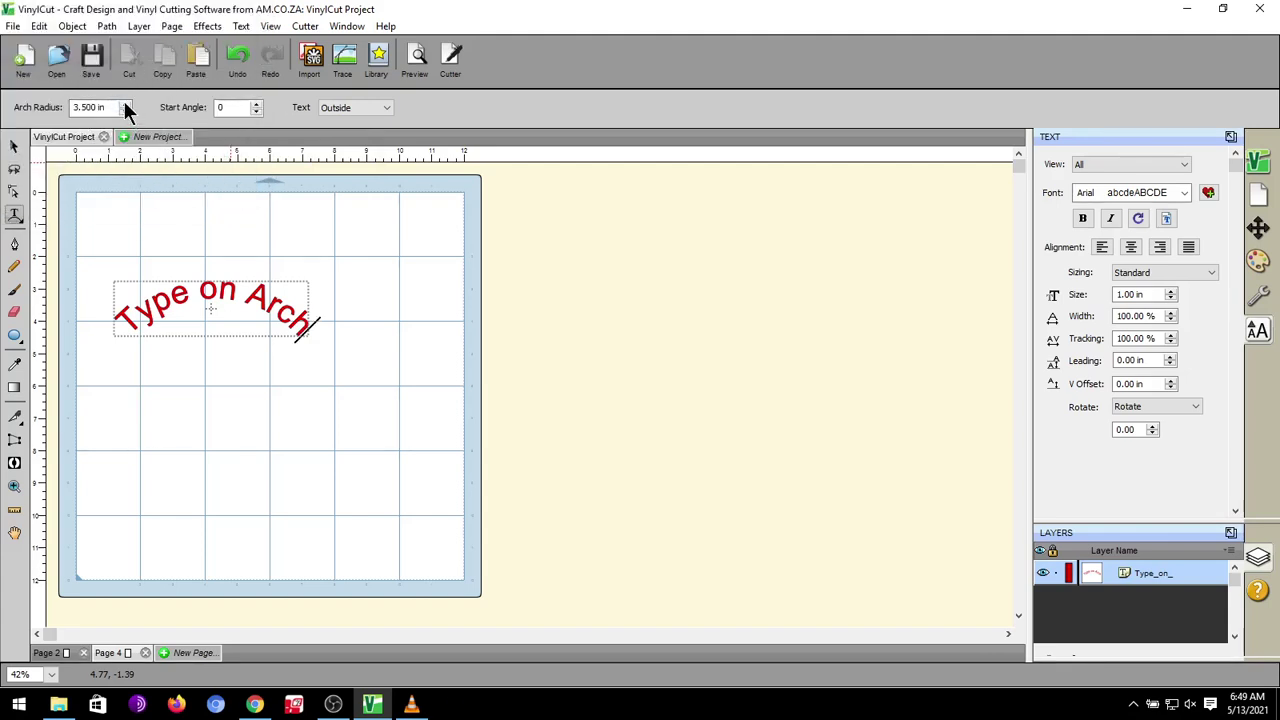
left_click(125, 104)
left_click(125, 104)
left_click(125, 104)
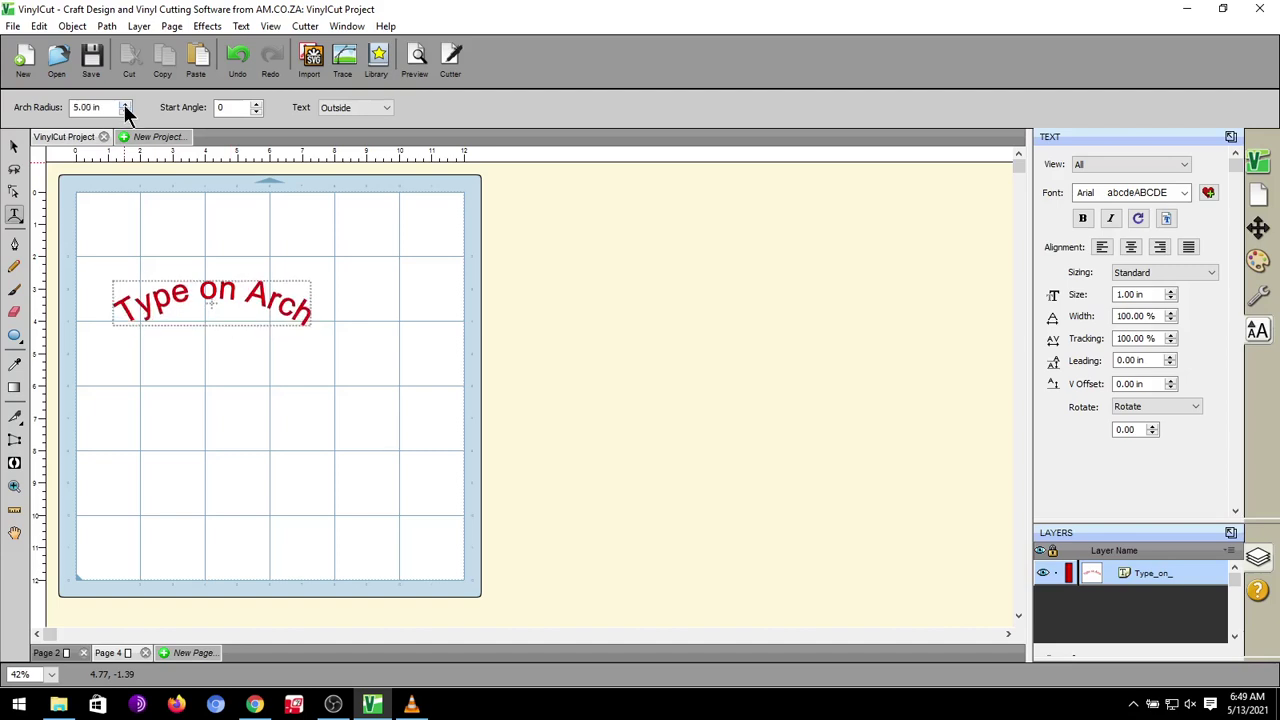
left_click(124, 114)
left_click(124, 114)
left_click(124, 114)
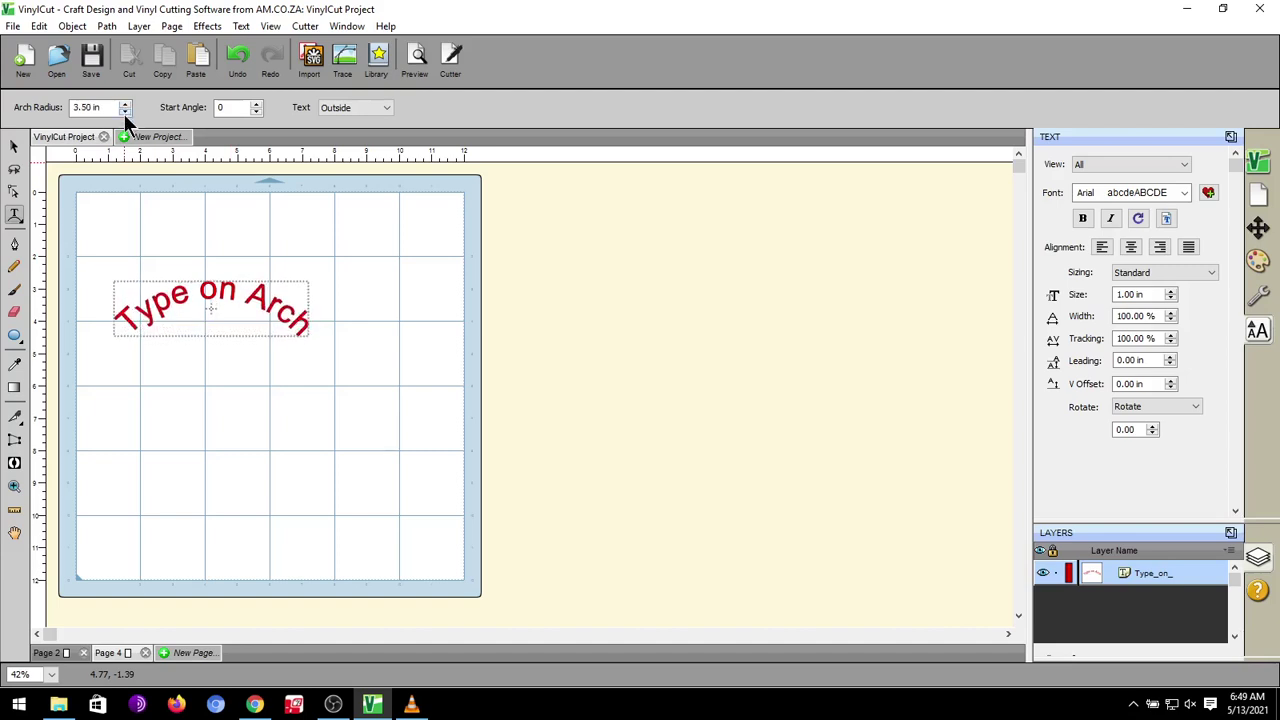
left_click(124, 114)
left_click(124, 104)
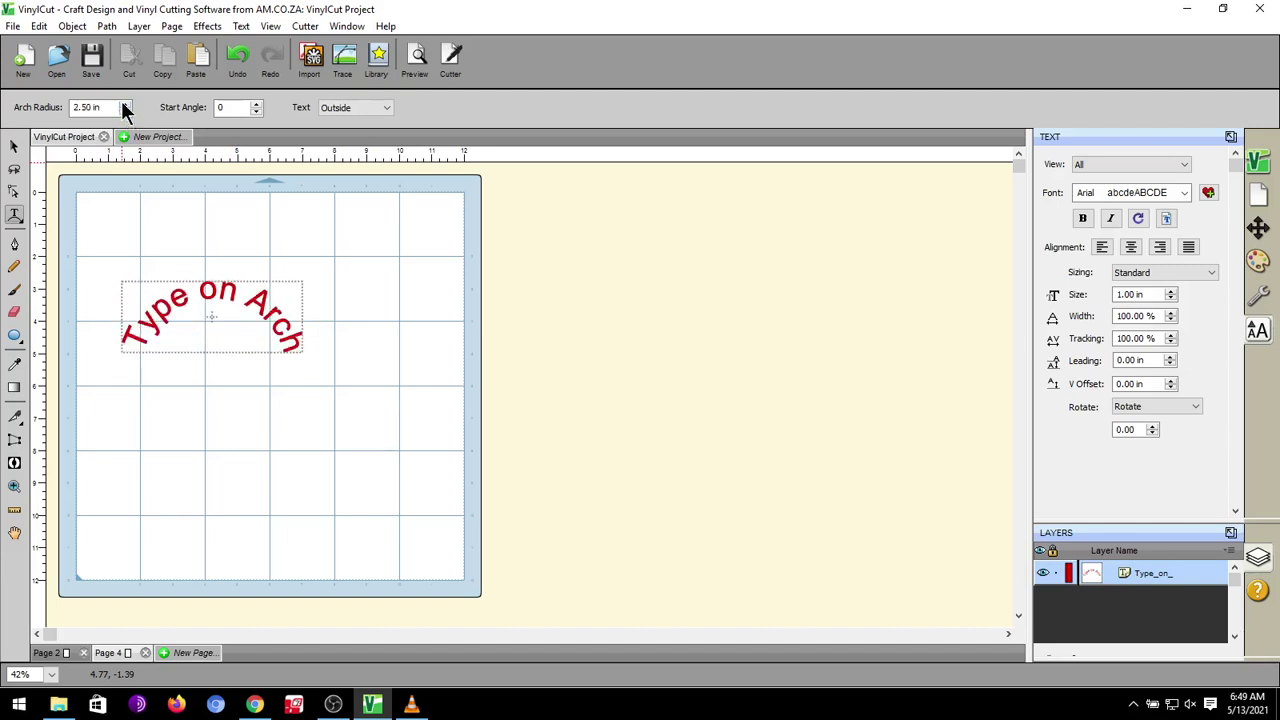
left_click(125, 104)
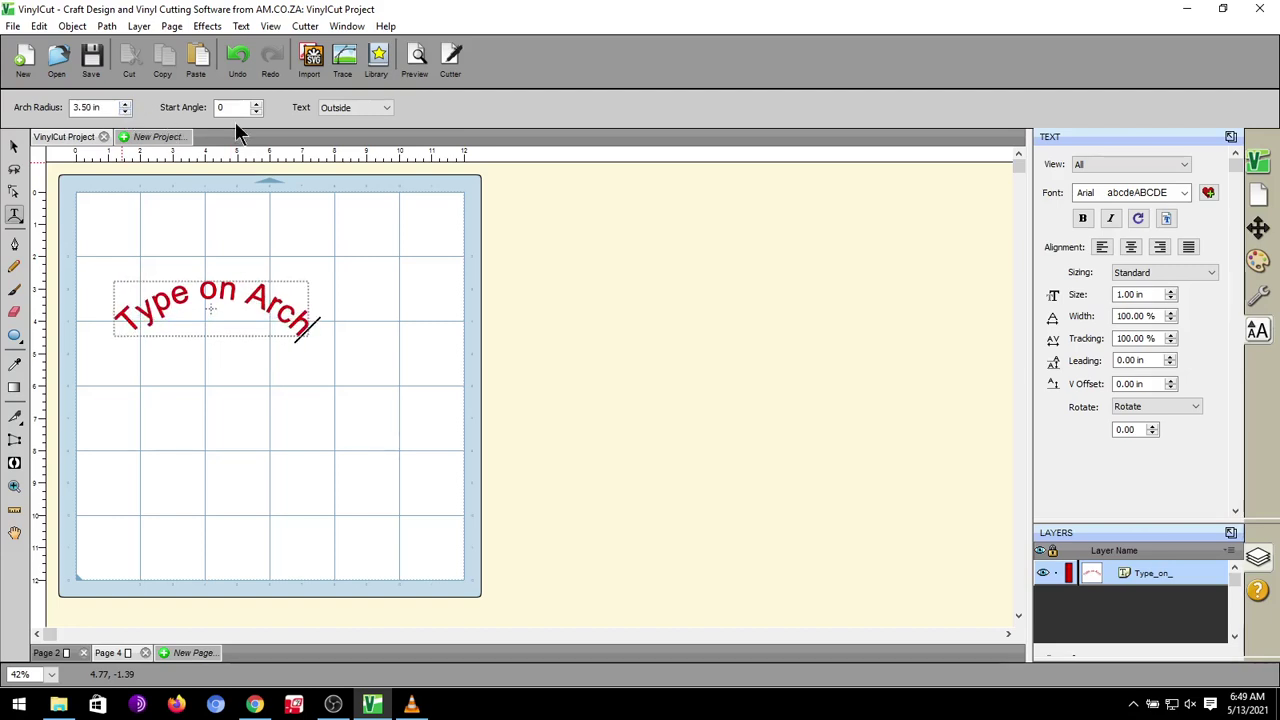
Step: Compare the Inside and Outside text placements on the arch, ending with Inside
left_click(353, 107)
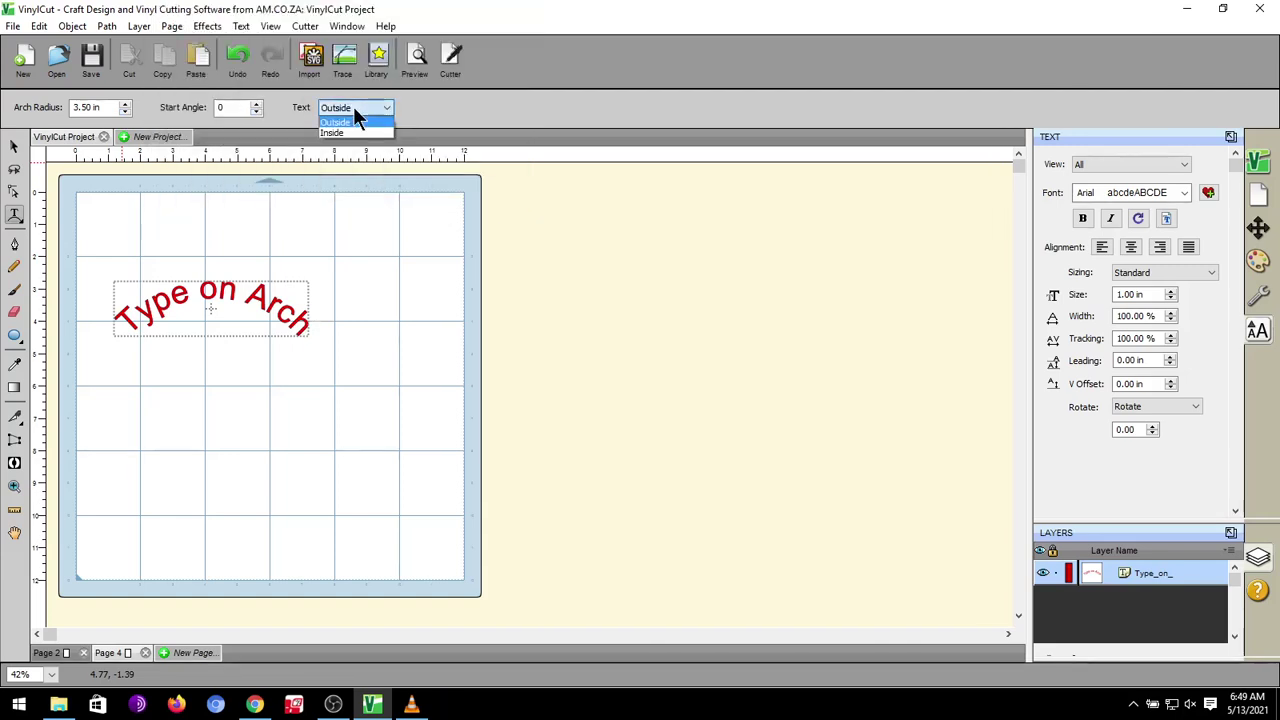
left_click(347, 132)
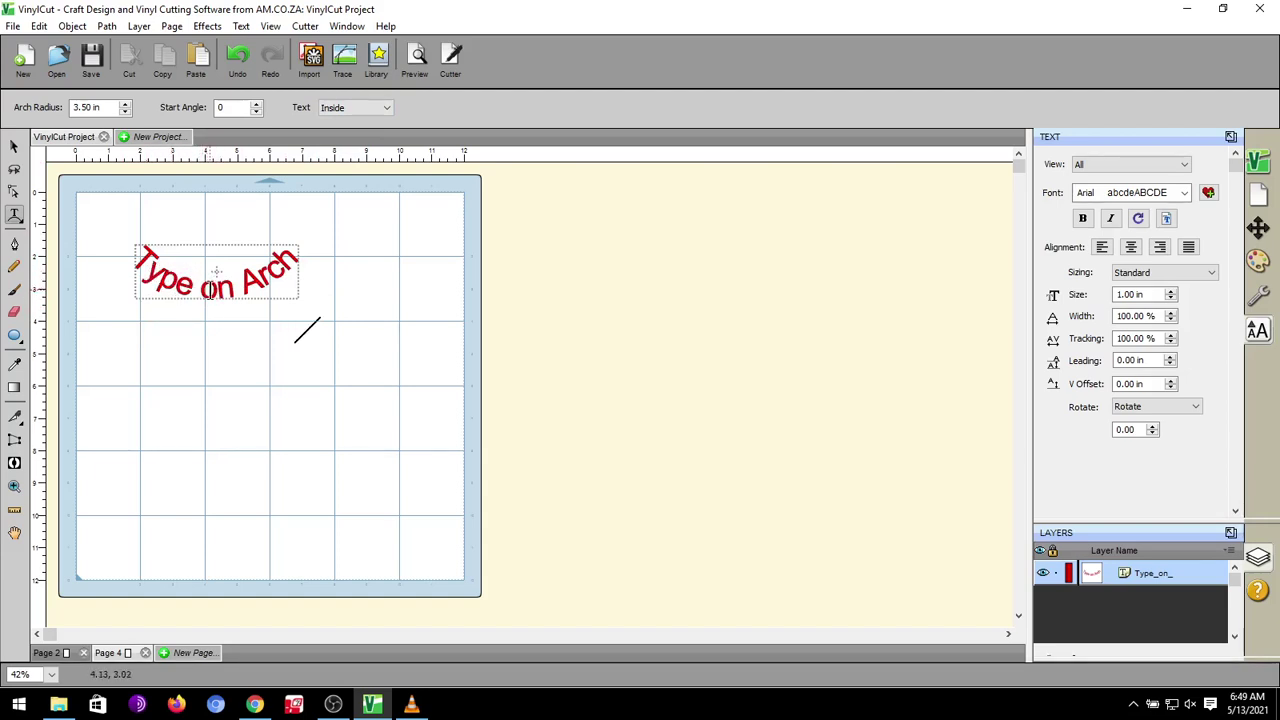
left_click(367, 107)
left_click(360, 122)
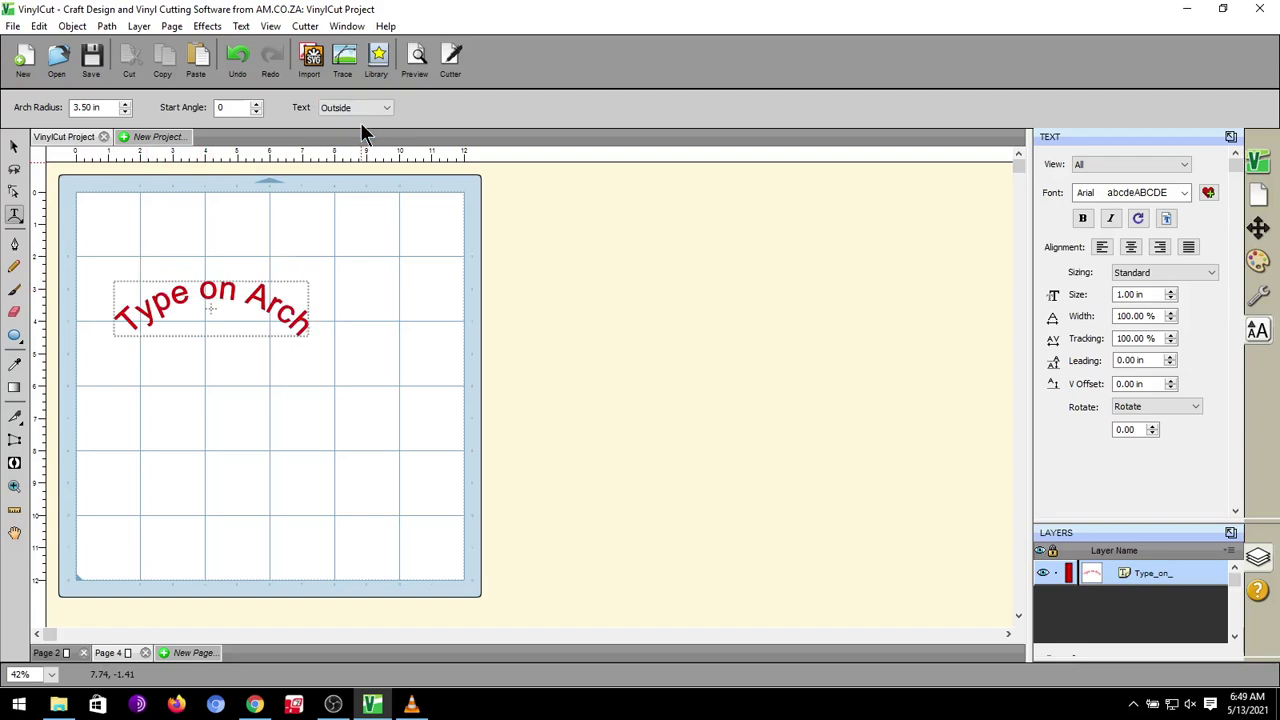
left_click(362, 106)
left_click(351, 131)
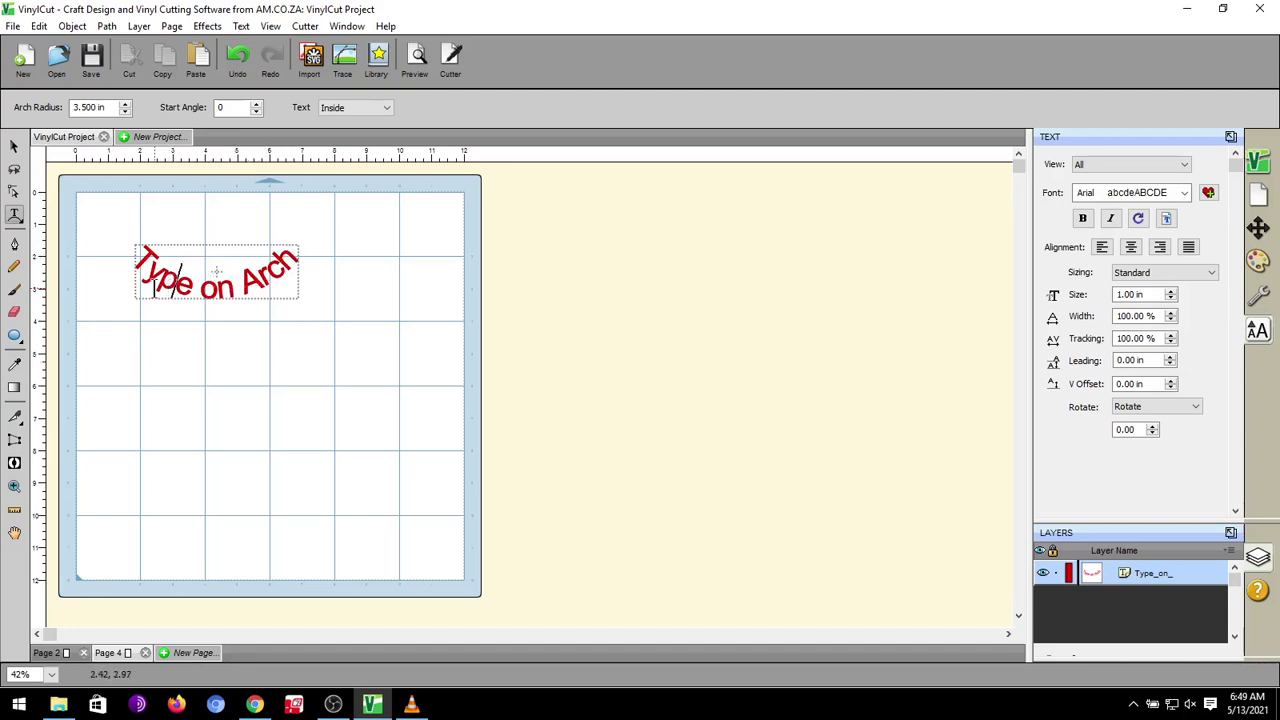
Step: Select all the arched text and try different tracking values, ending with 110%
left_click_drag(137, 257, 296, 260)
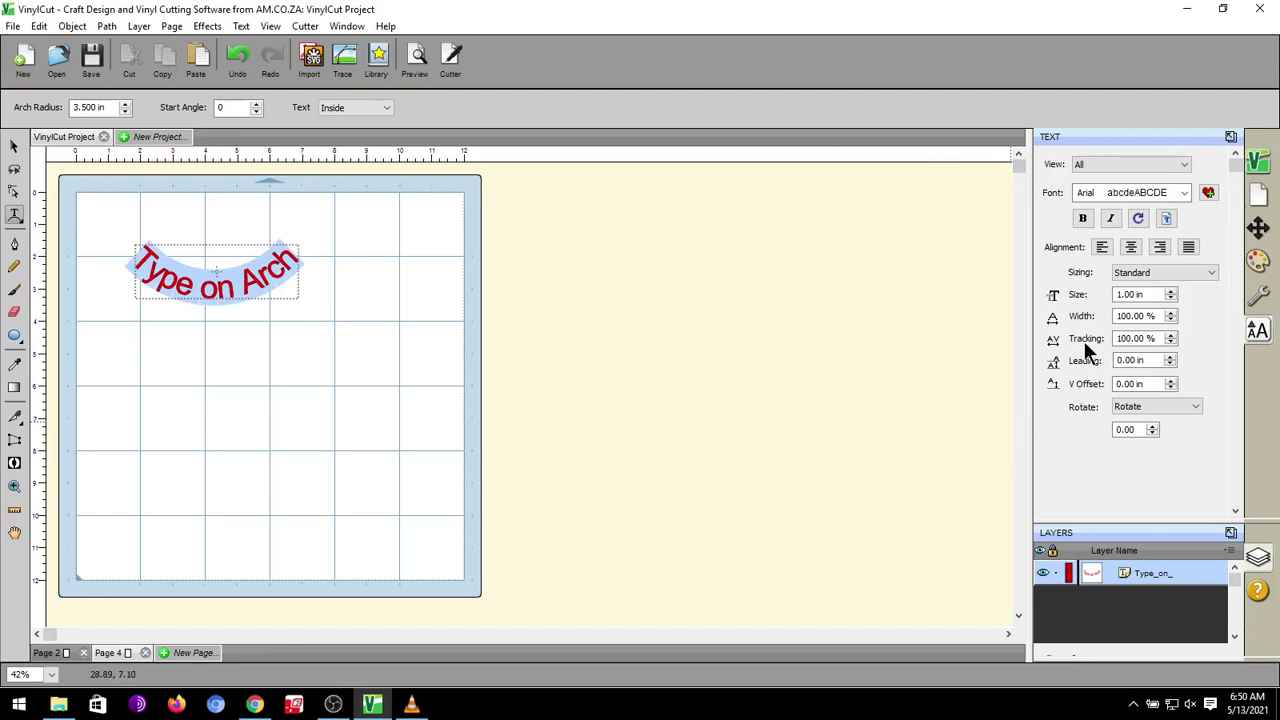
key("super+plus")
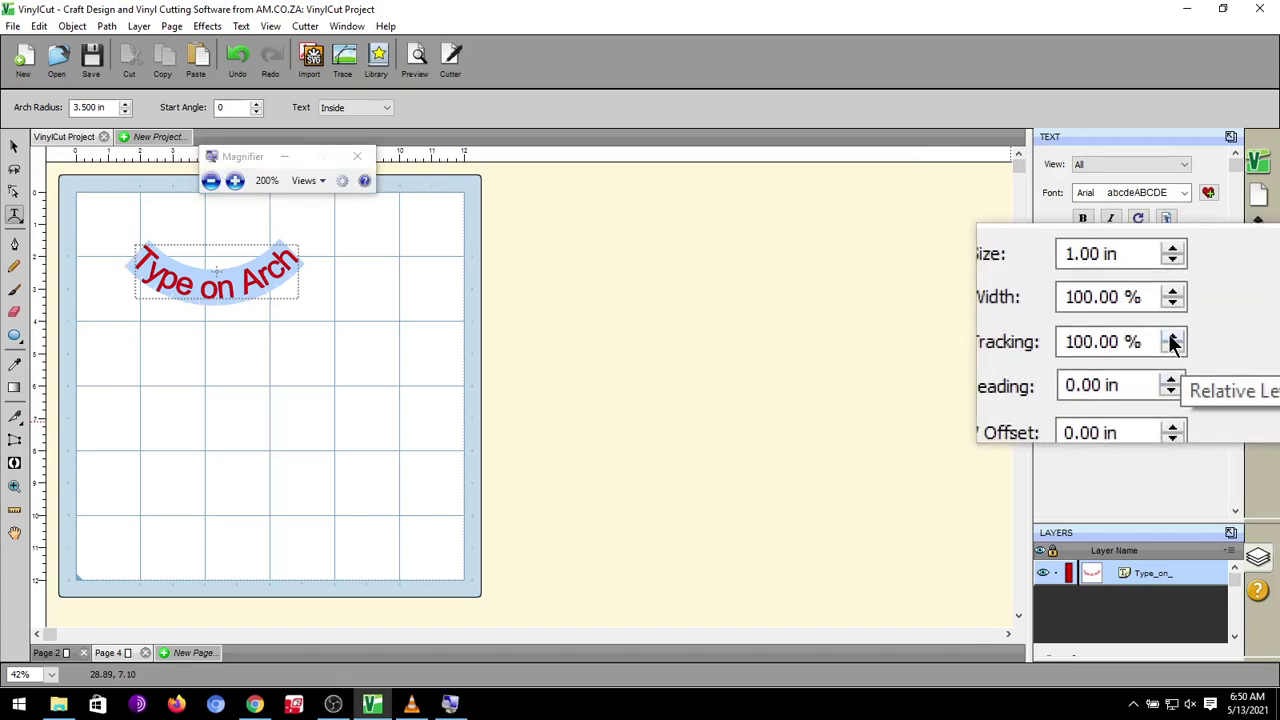
left_click(1173, 338)
left_click(1173, 338)
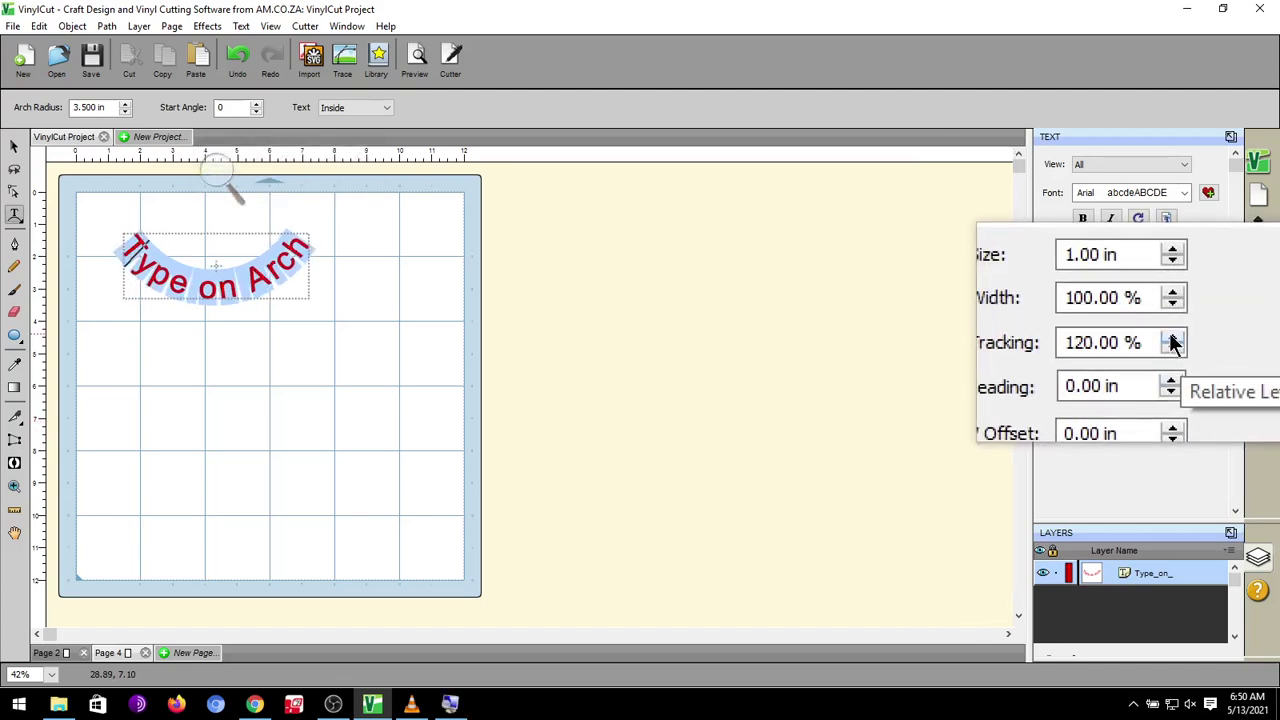
left_click(1174, 348)
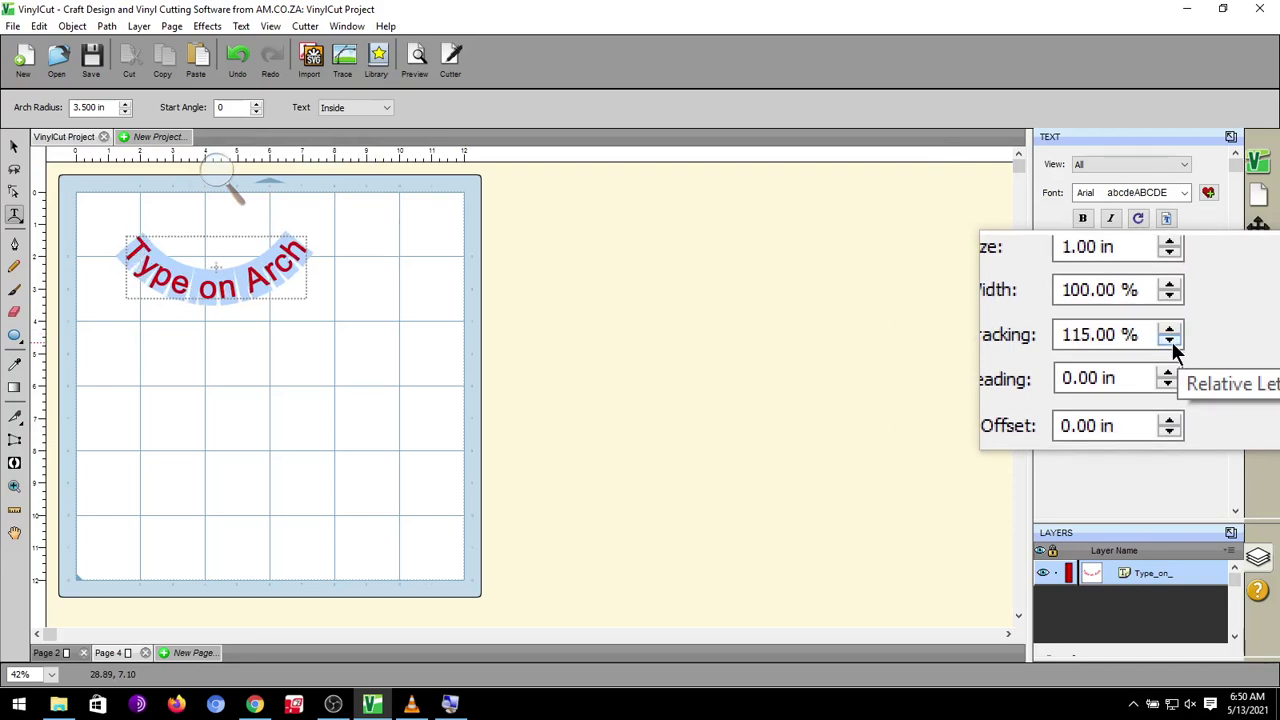
left_click(1174, 342)
left_click(1174, 342)
left_click(1173, 344)
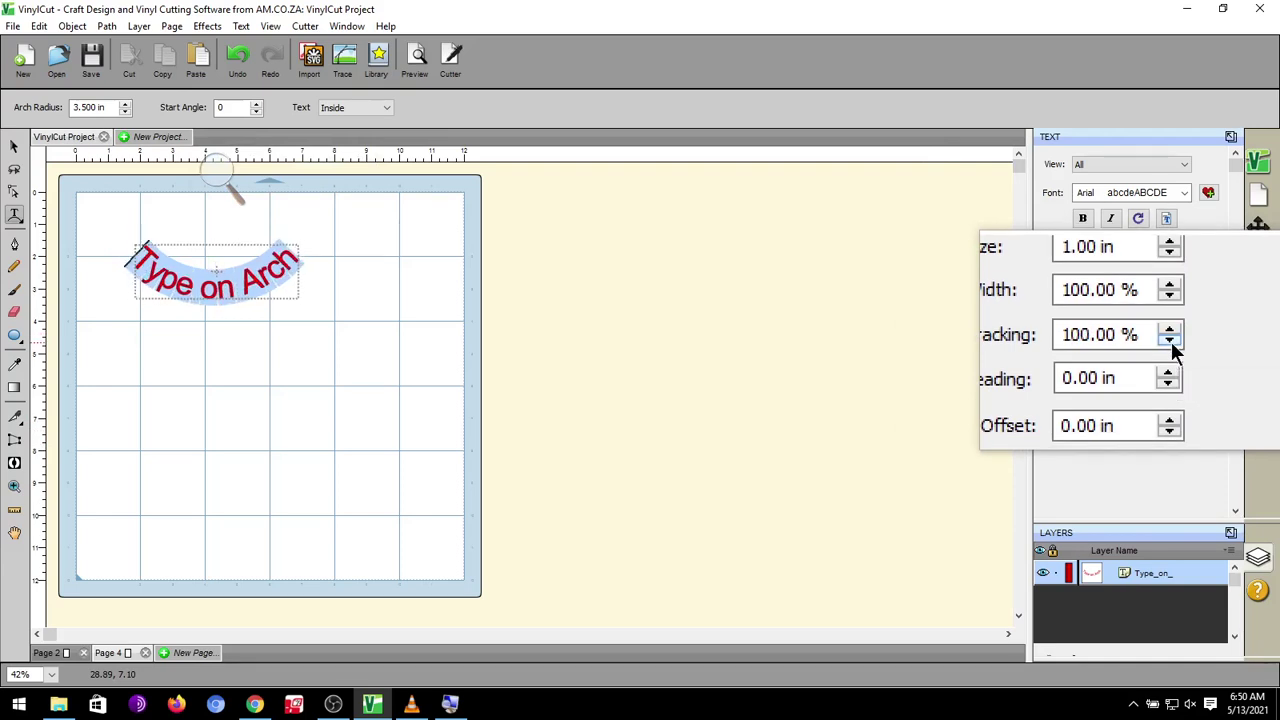
left_click(1173, 337)
left_click(1173, 337)
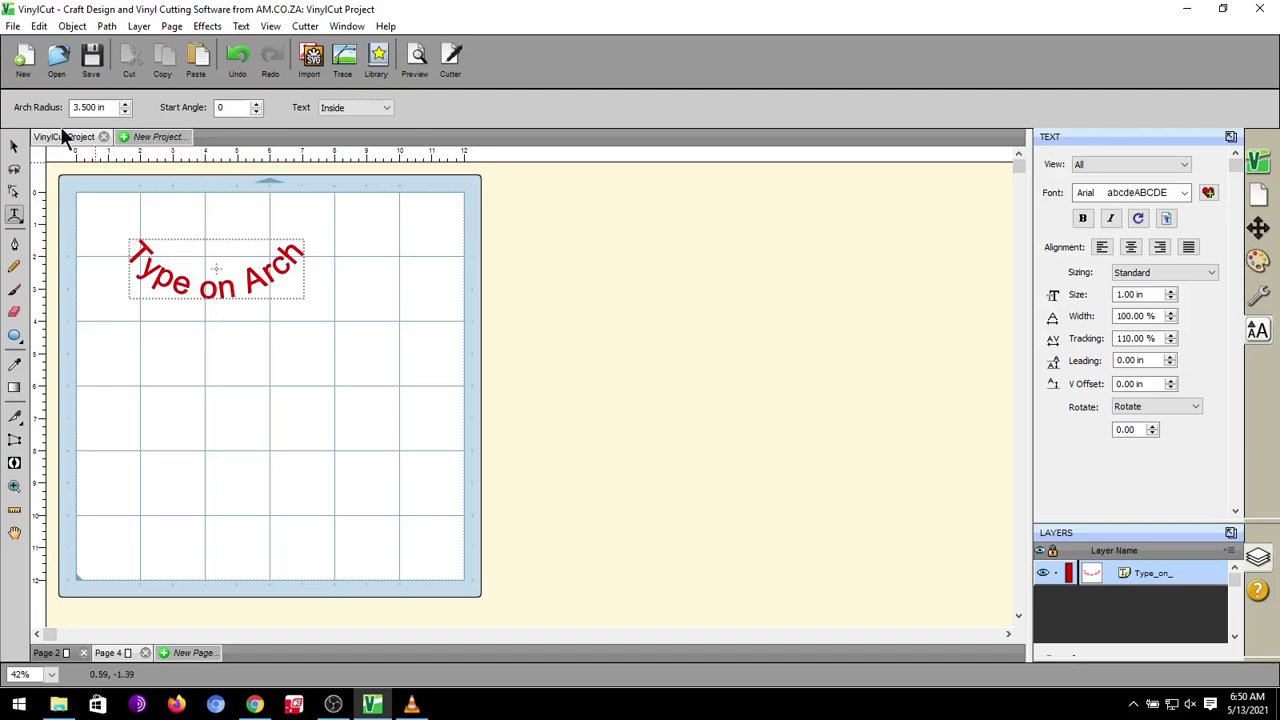
Step: Move the arched text about 2.2 in down and 1.3 in right, and set its placement to Outside
left_click(14, 146)
left_click_drag(249, 290, 292, 362)
double_click(315, 354)
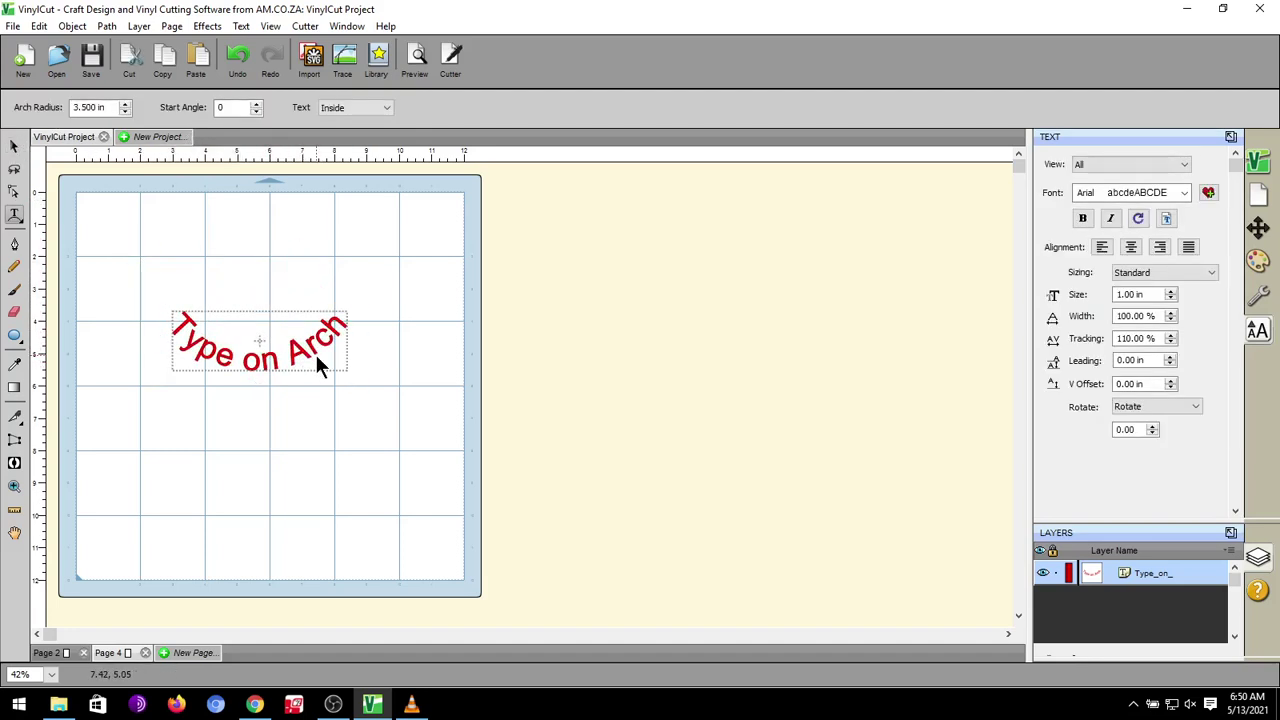
left_click(374, 107)
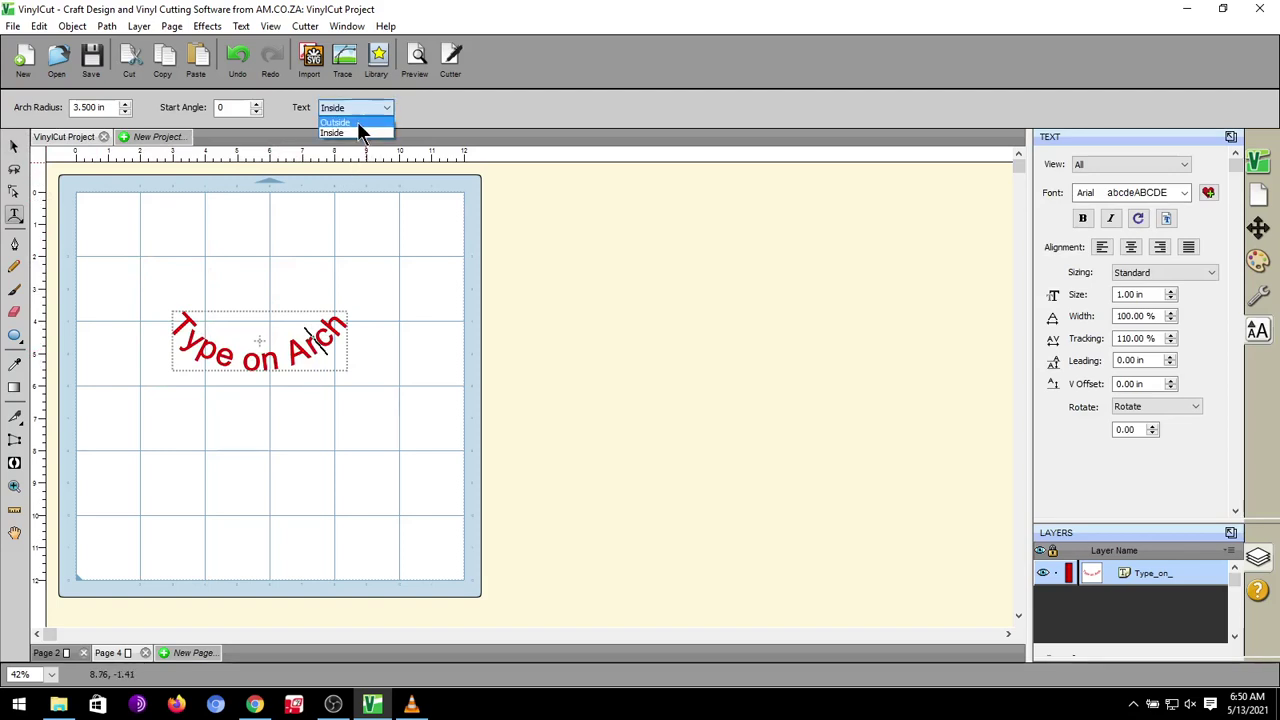
left_click(357, 121)
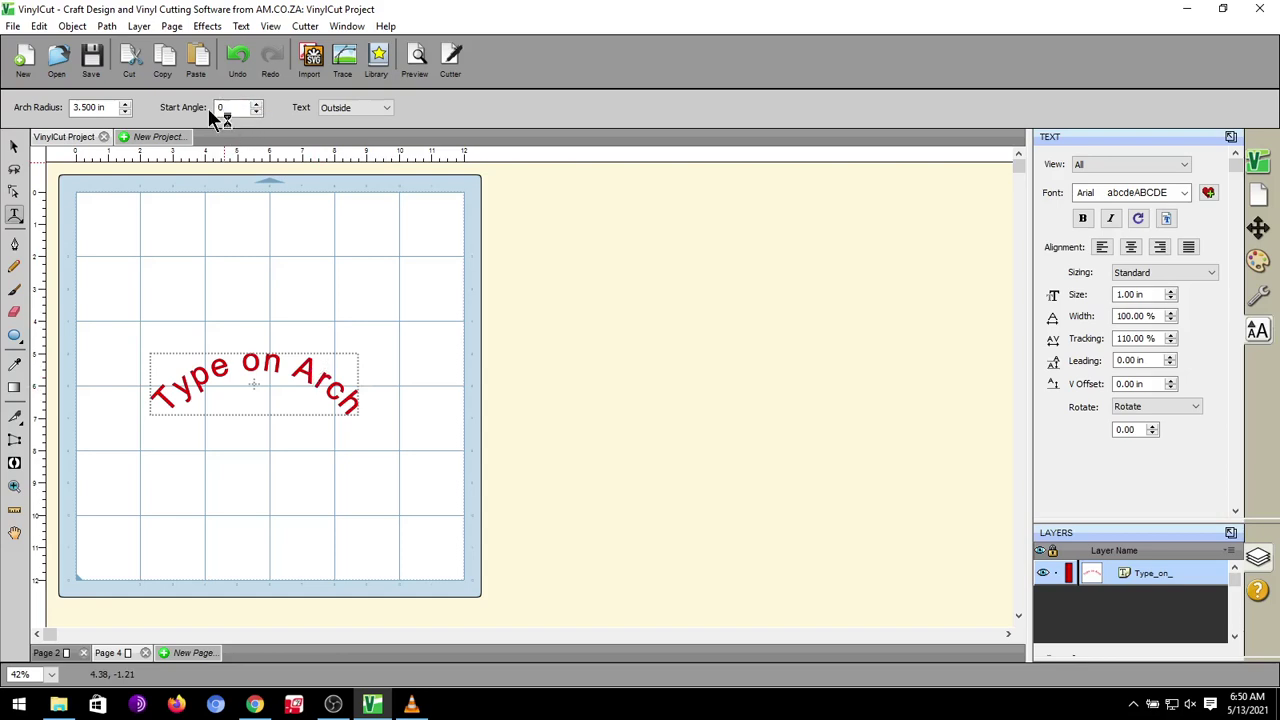
Step: Try a start angle of 30 on the arched text and return it to 0
key("super+plus")
key("super+Escape")
left_click(256, 104)
left_click(256, 104)
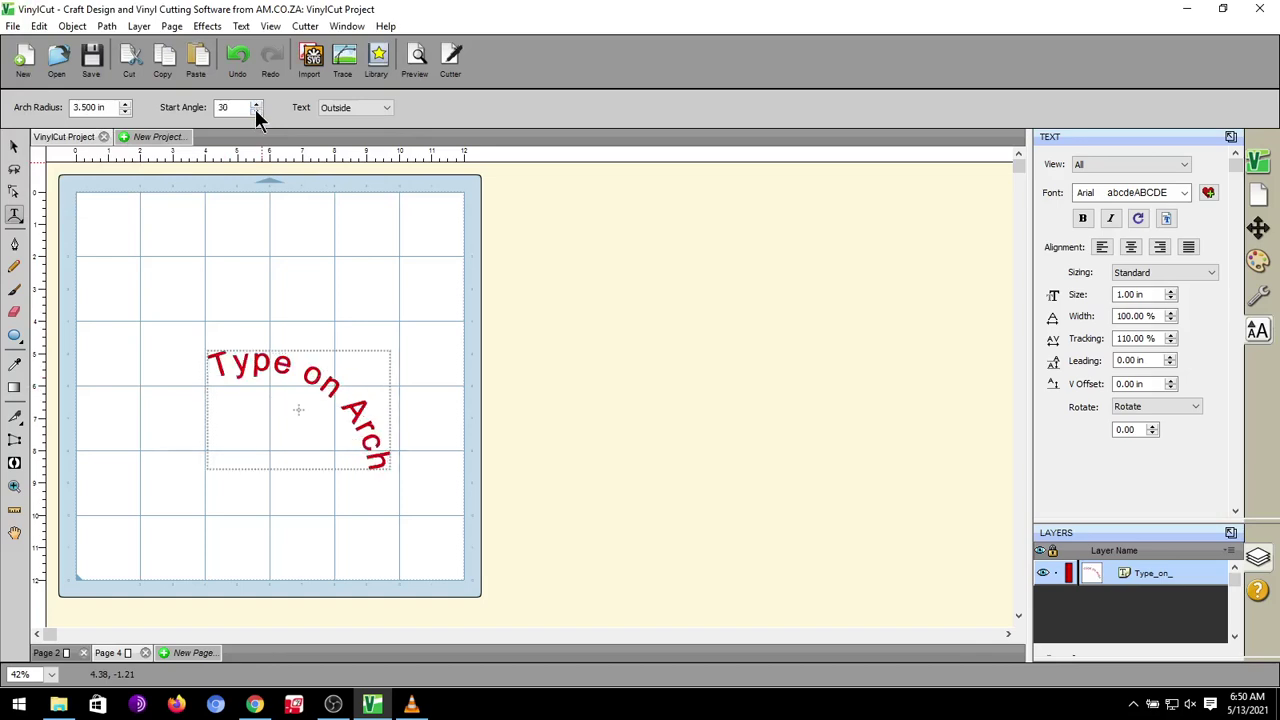
left_click(256, 111)
left_click(256, 111)
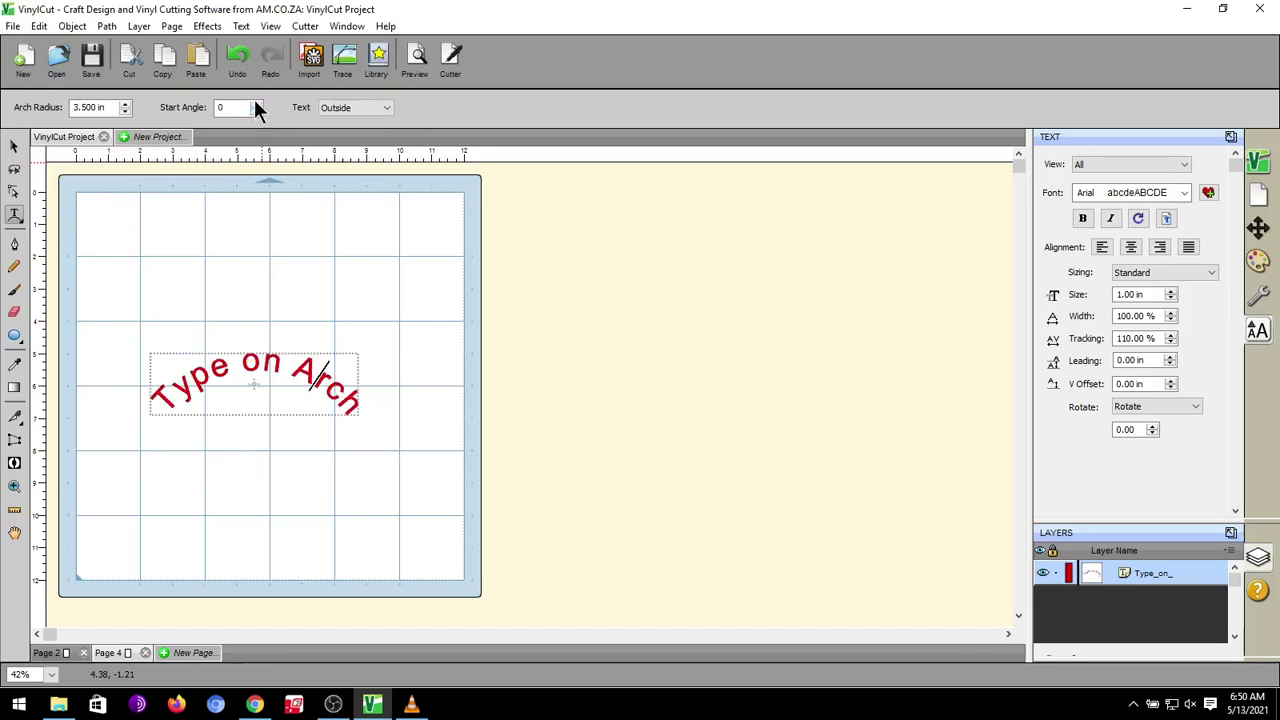
Step: Set the arched text's start angle to 10 and move the text about 2.5 in up the mat
left_click(256, 104)
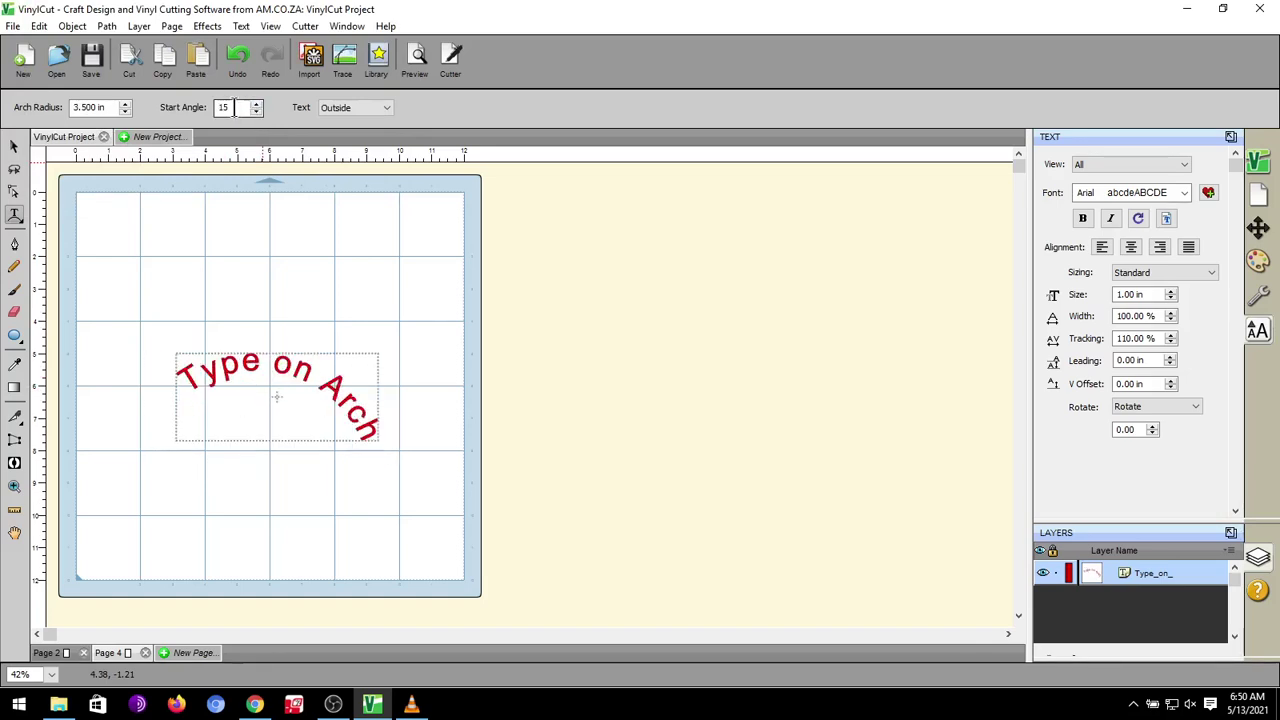
key("super+plus")
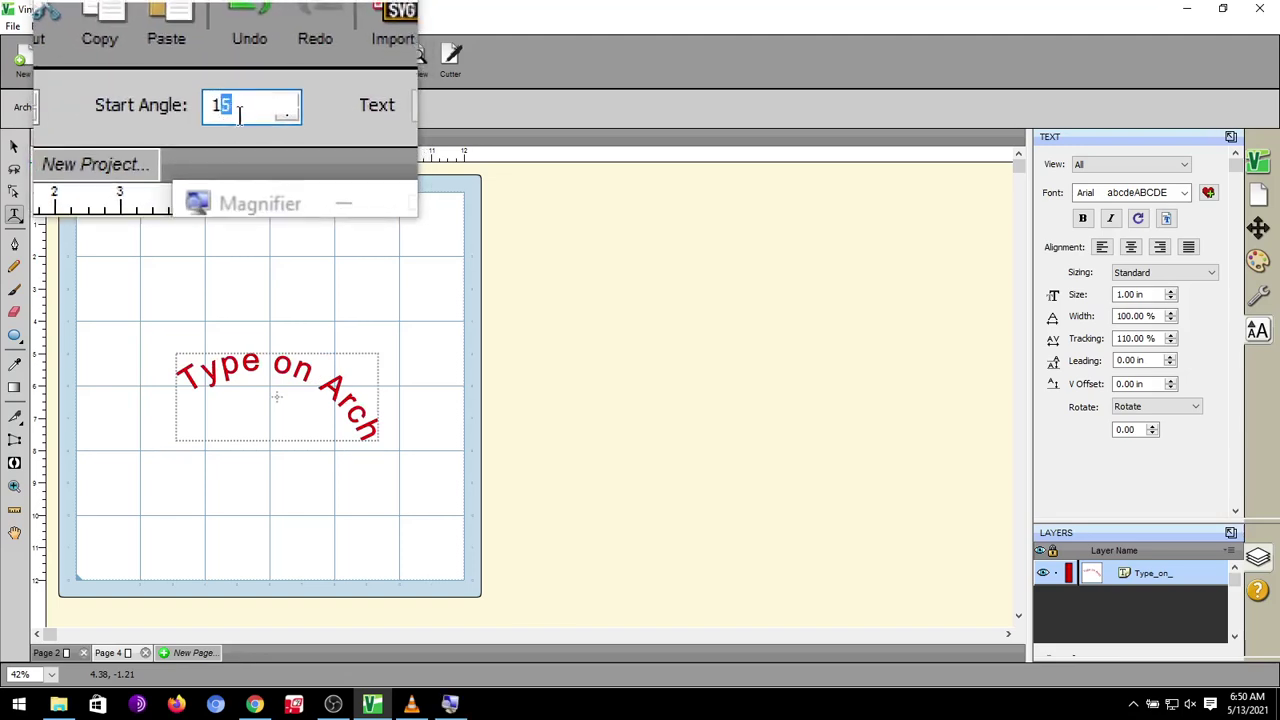
type("0")
key("Return")
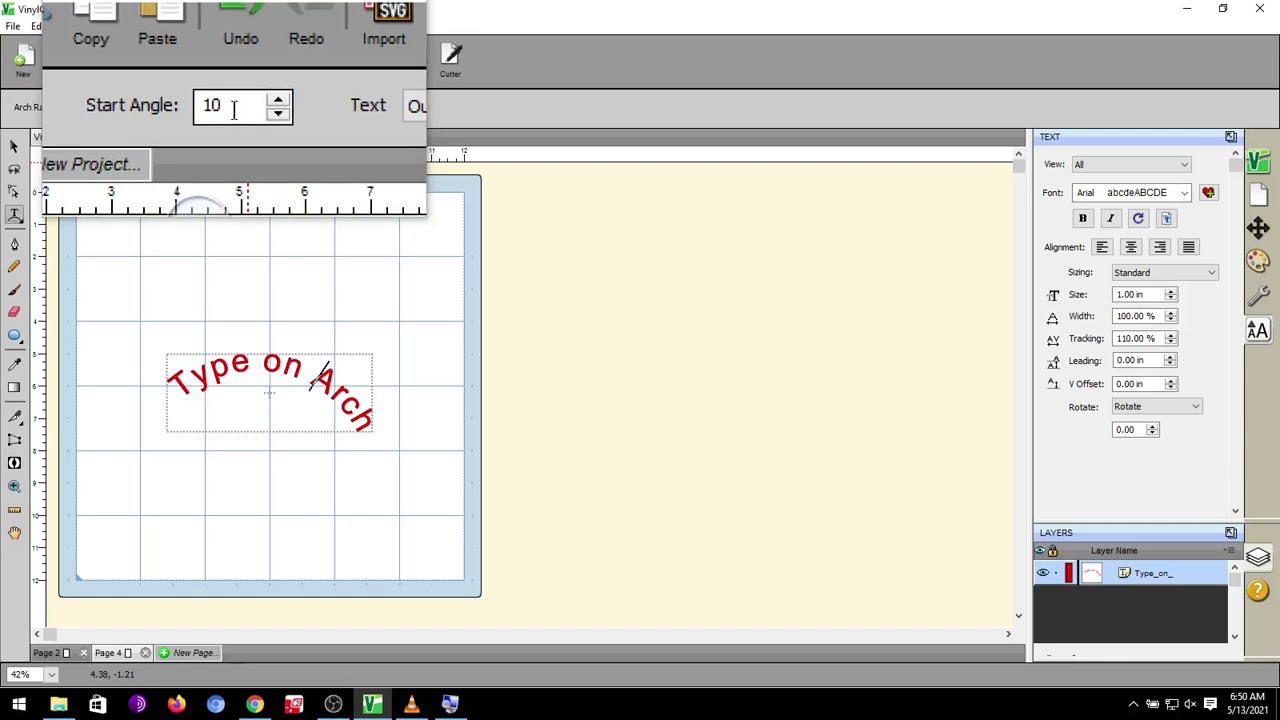
key("super+Escape")
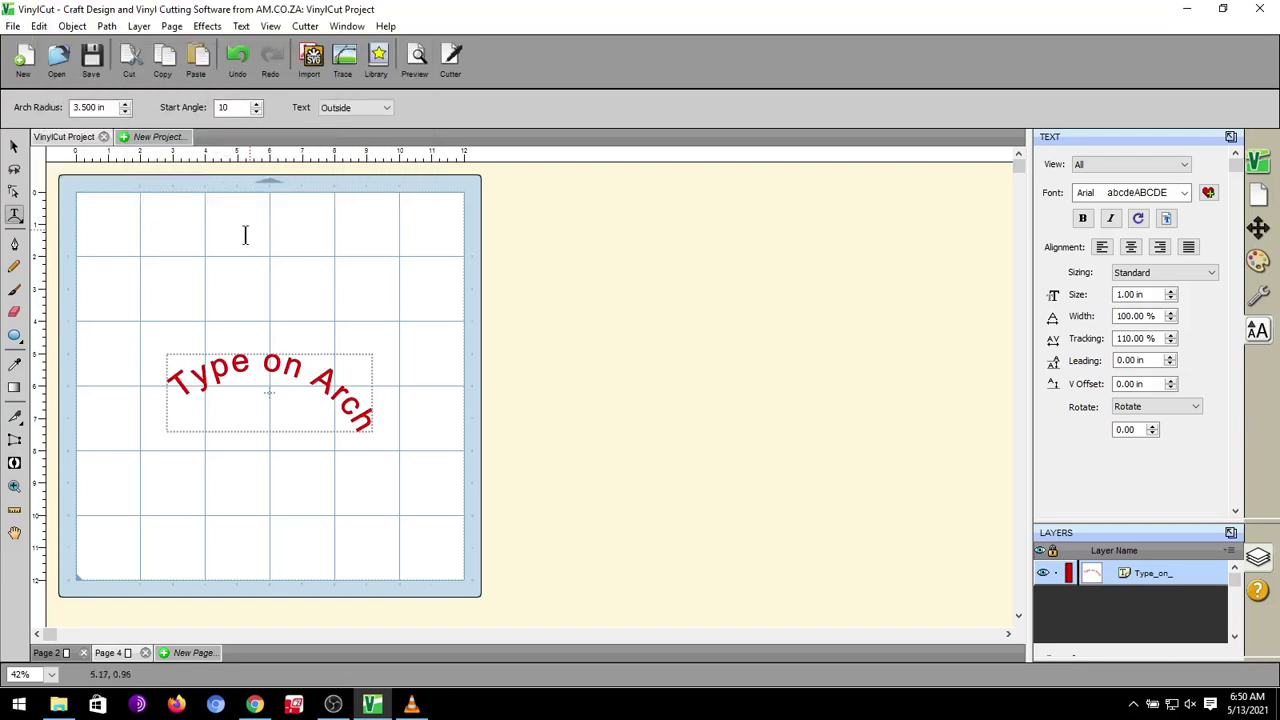
left_click(14, 146)
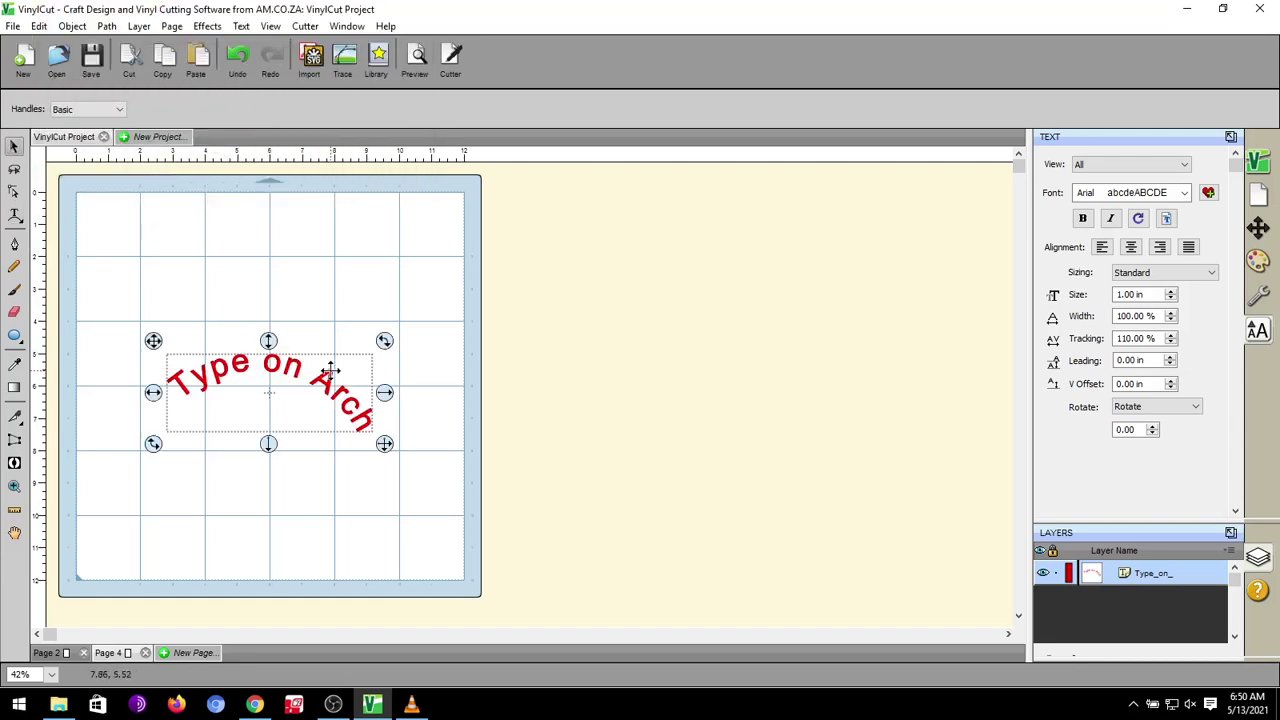
left_click_drag(328, 374, 333, 290)
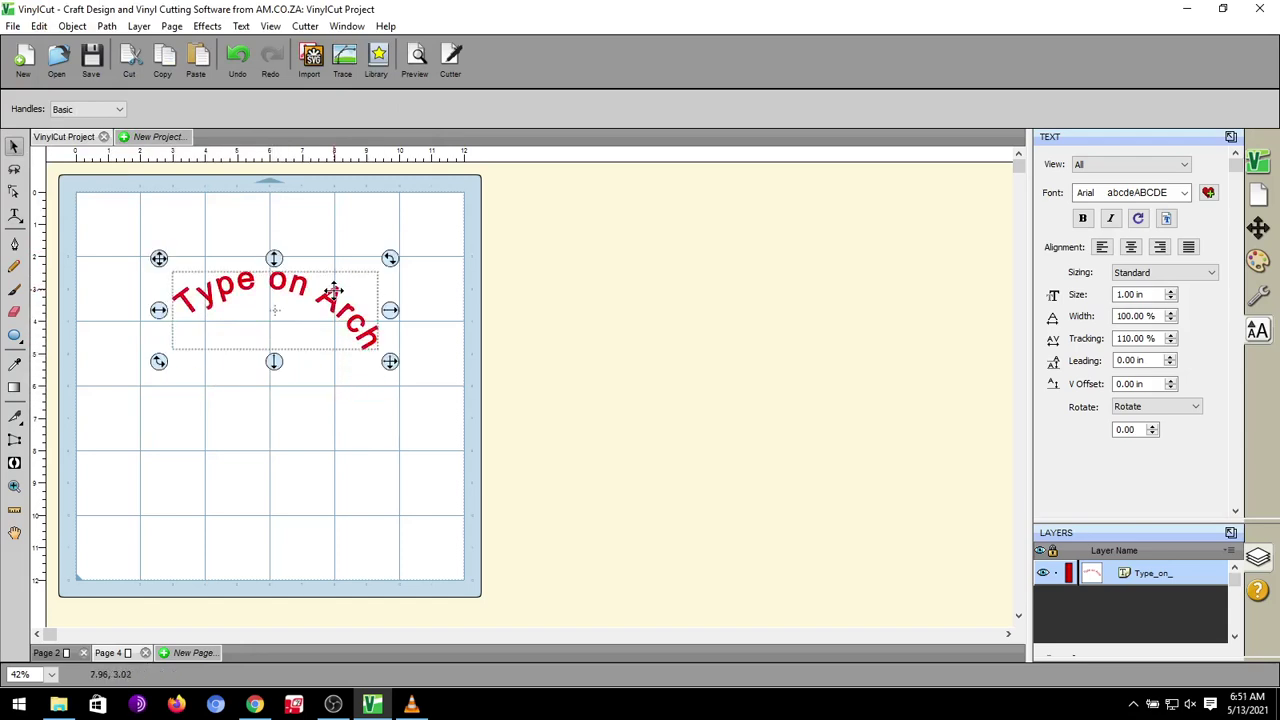
Step: Select only the word "Type" within the arched text to examine its font settings, and clear the selection
key("t")
left_click(251, 288)
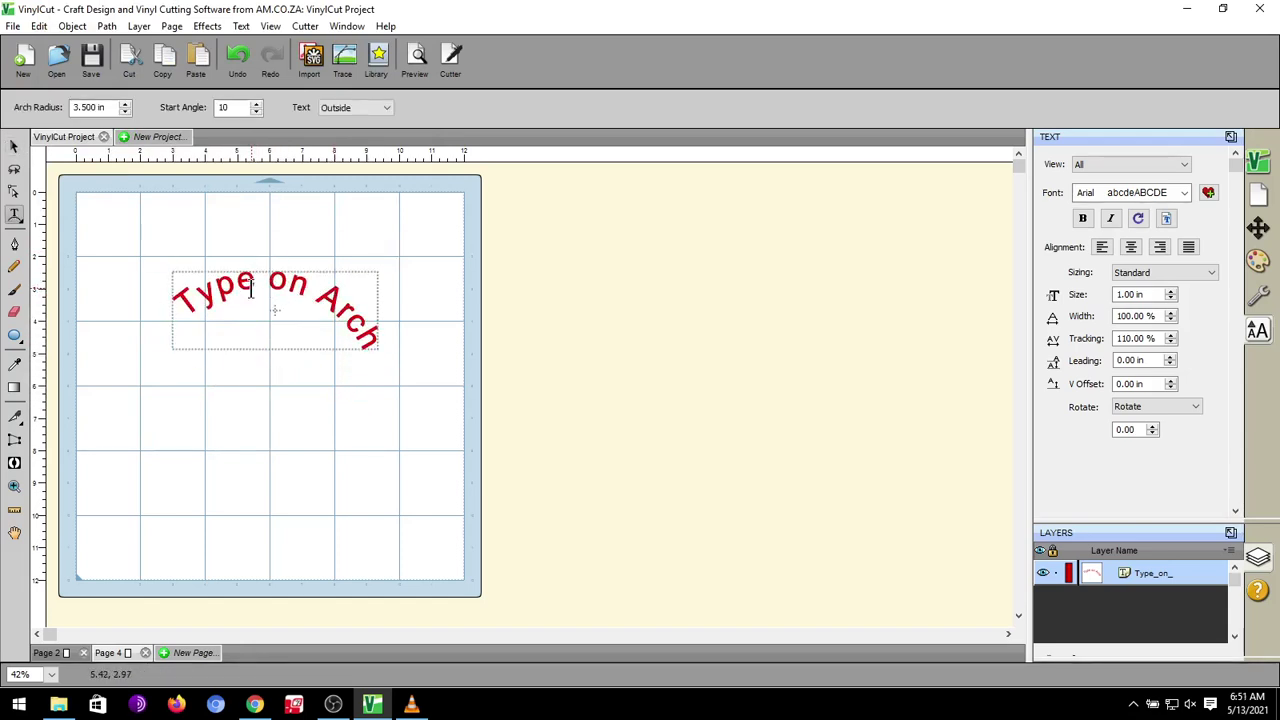
left_click_drag(251, 288, 175, 312)
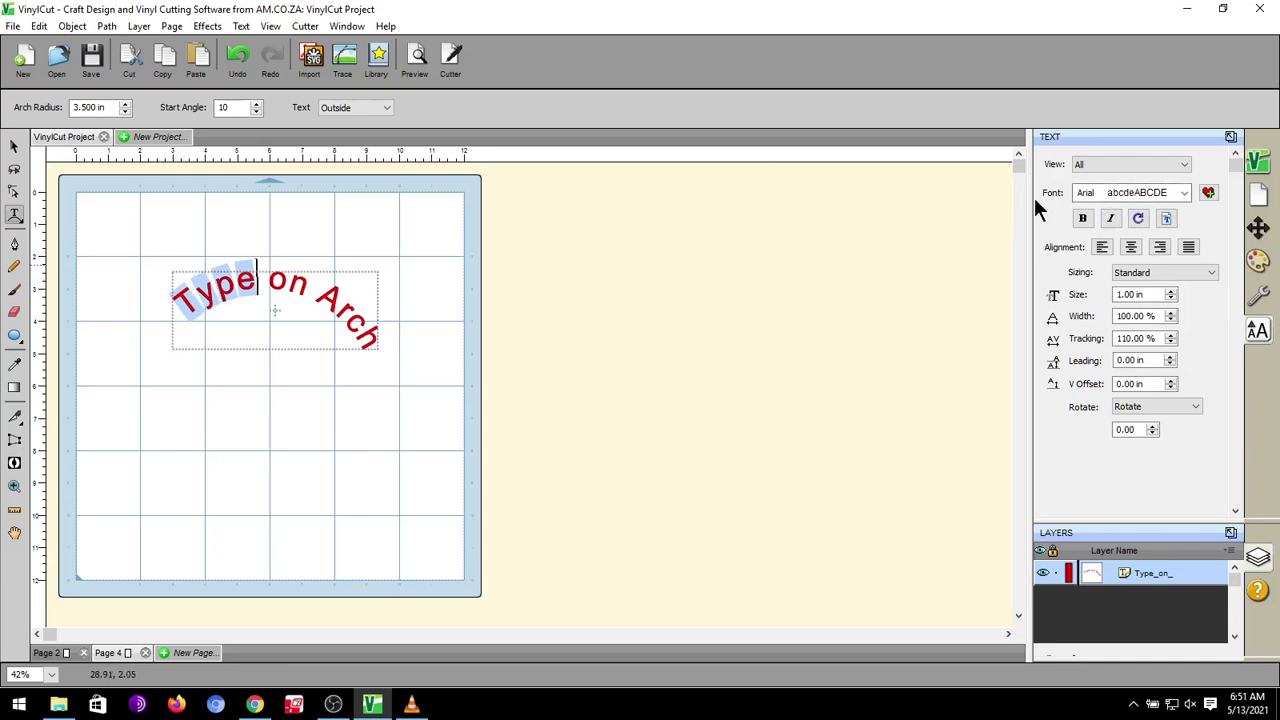
key("super+plus")
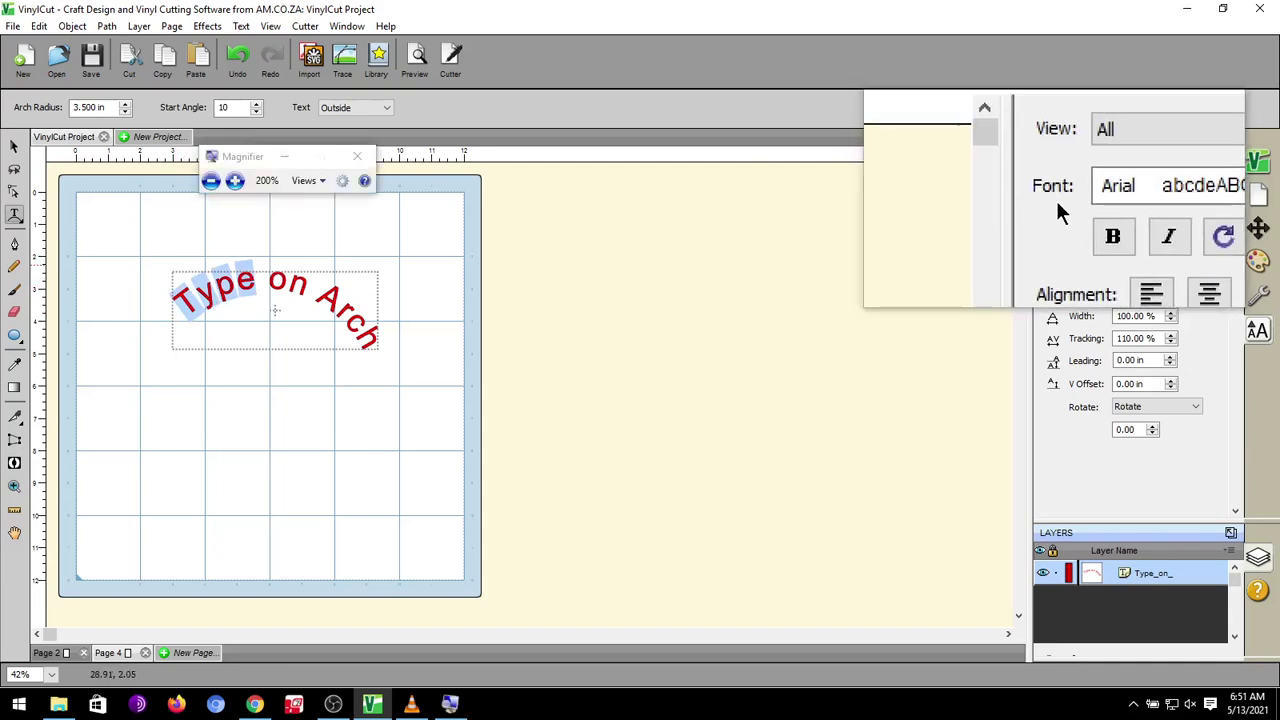
key("super+Escape")
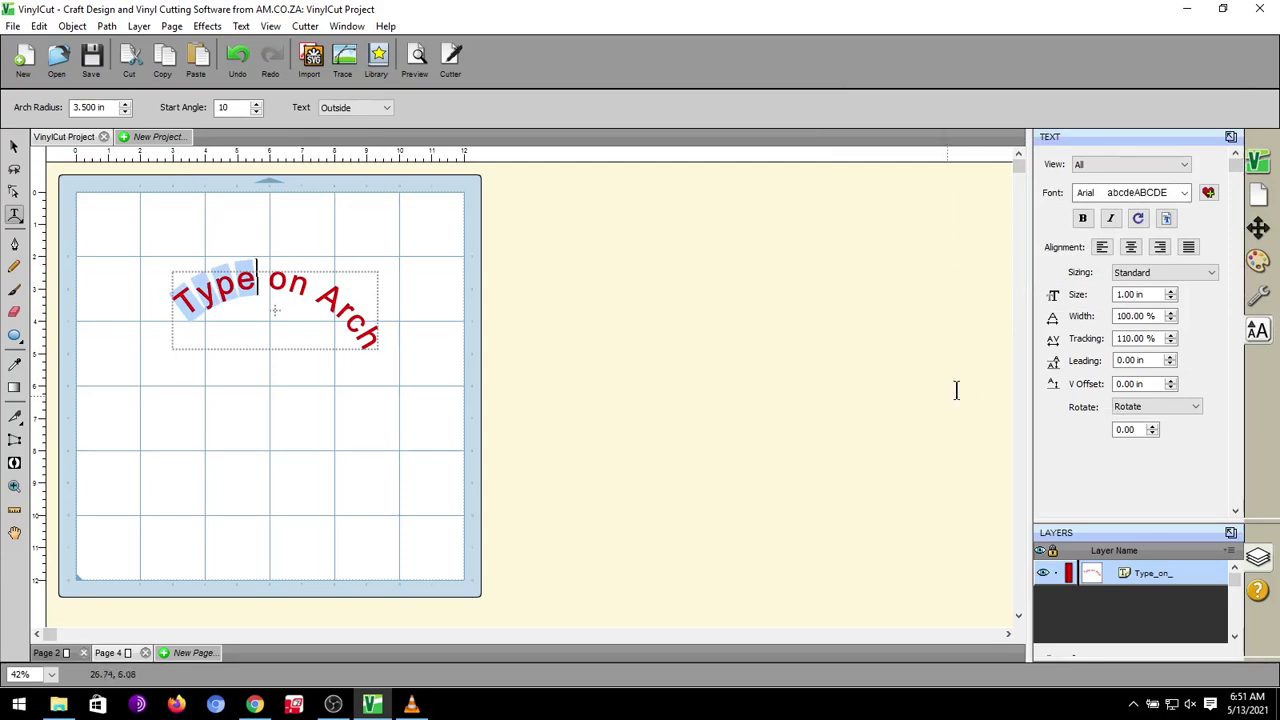
left_click(545, 446)
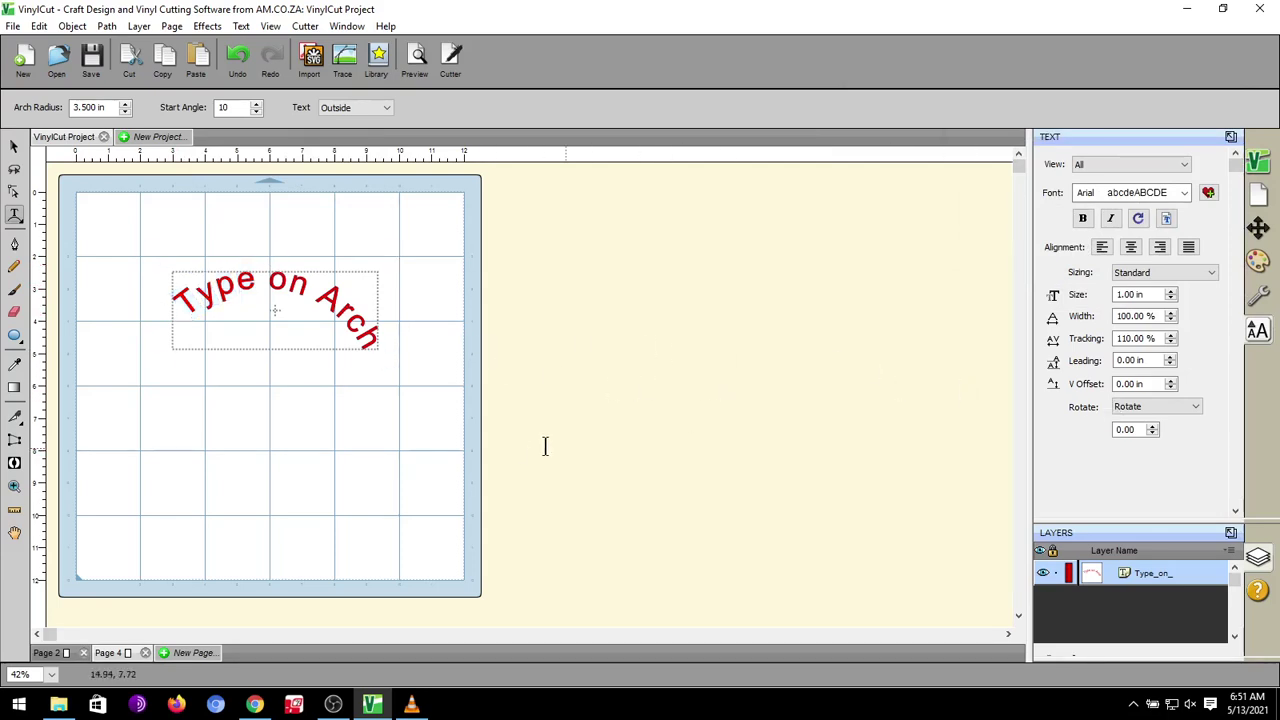
Step: Switch to Chrome and view the softwaretraining.co.za home page and its web address
left_click(256, 705)
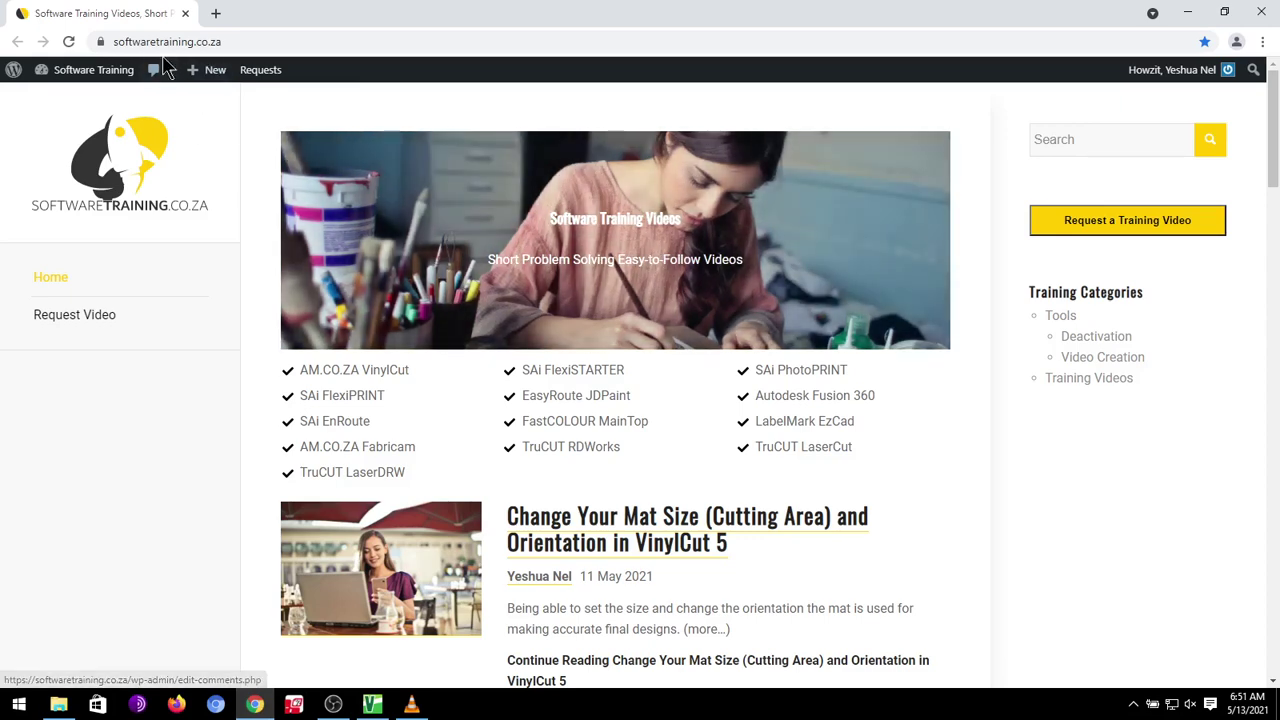
key("super+plus")
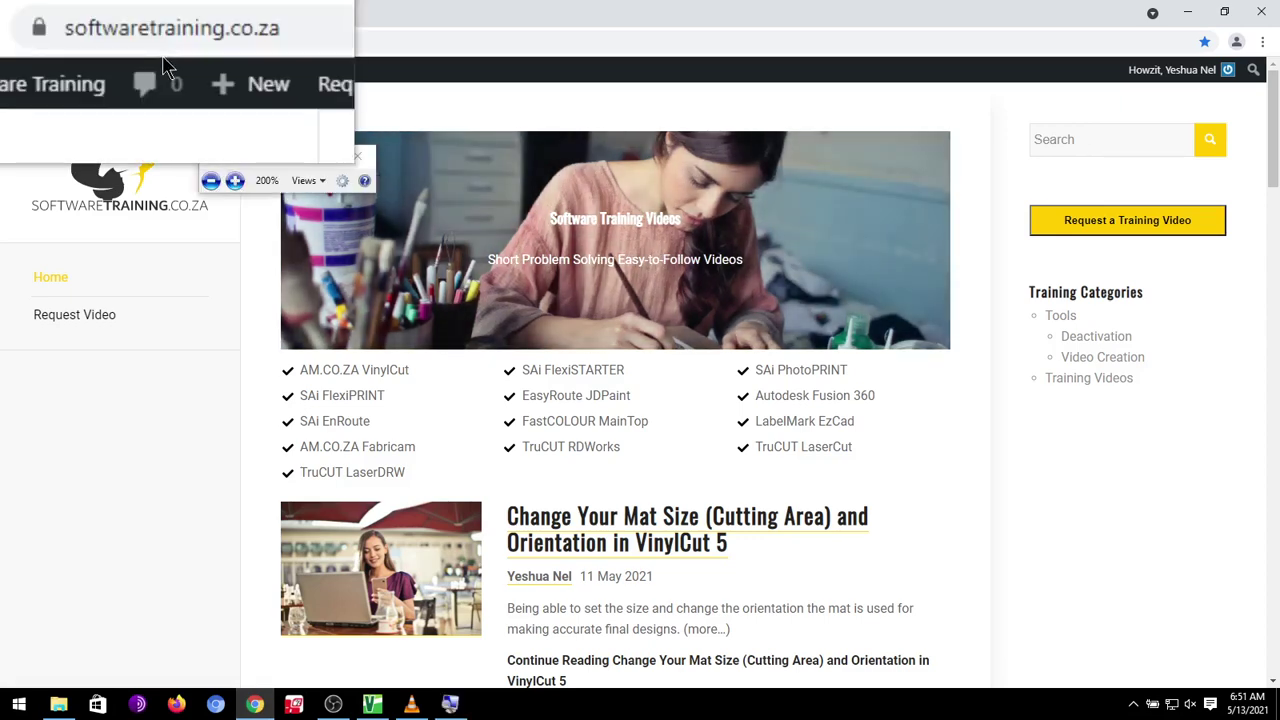
key("super+Escape")
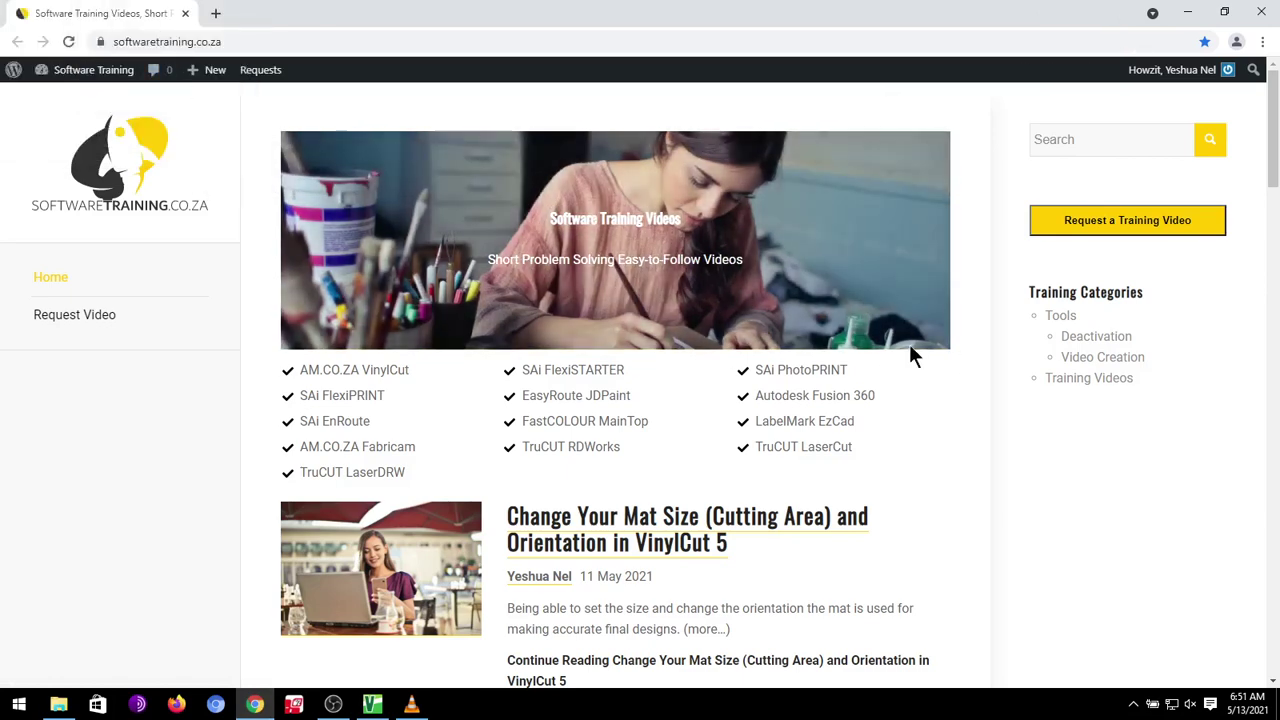